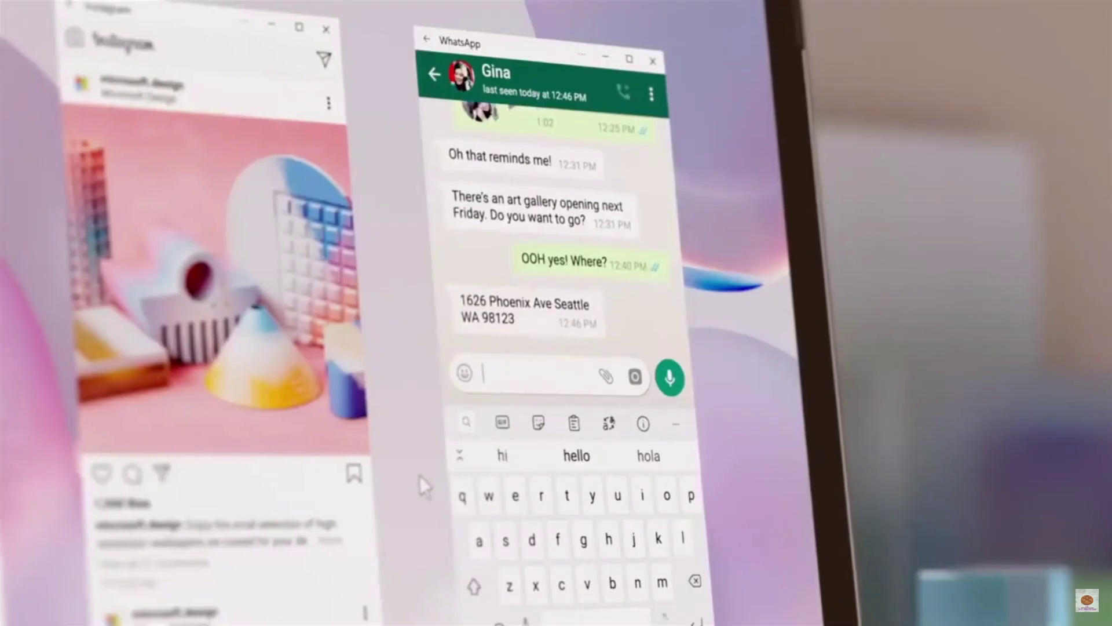
left_click(574, 312)
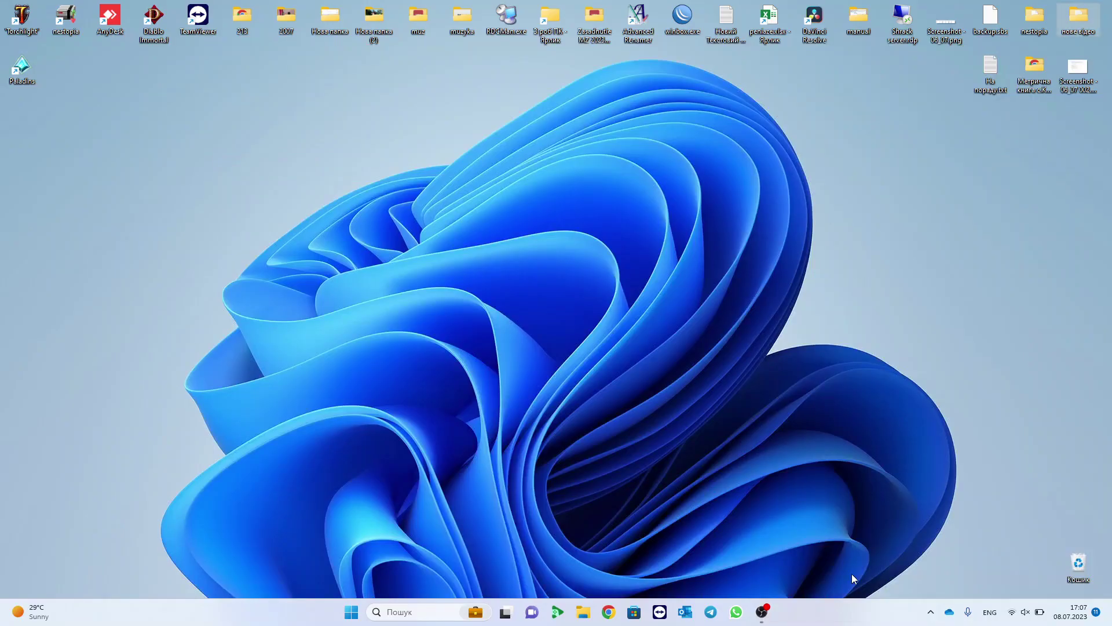
Step: Show the hidden background app icons near the clock and hide them again
left_click(930, 613)
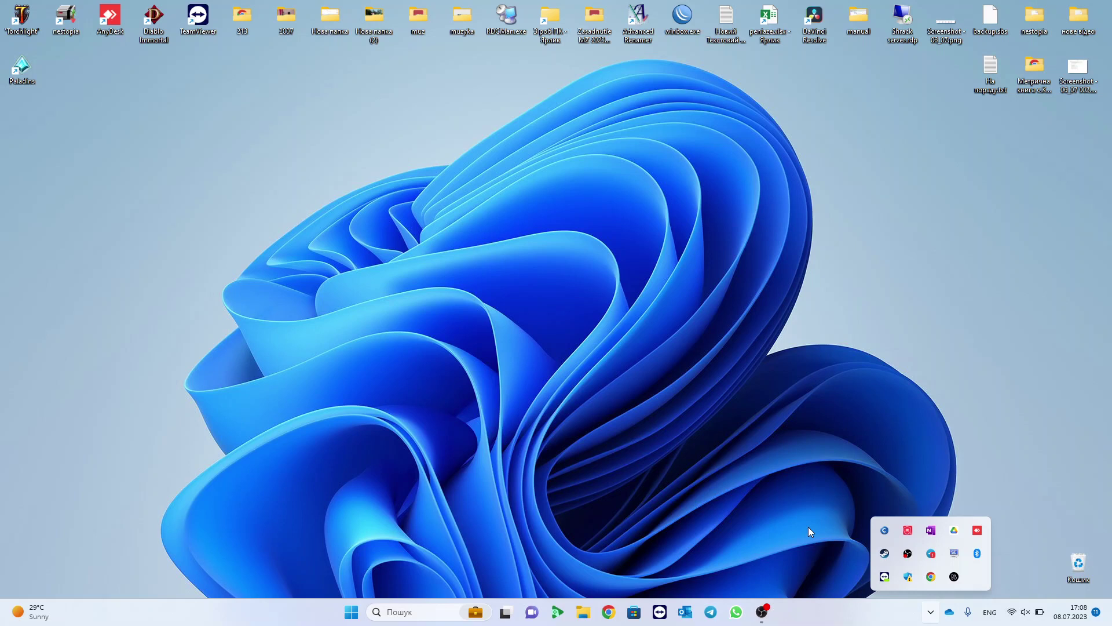
left_click(565, 528)
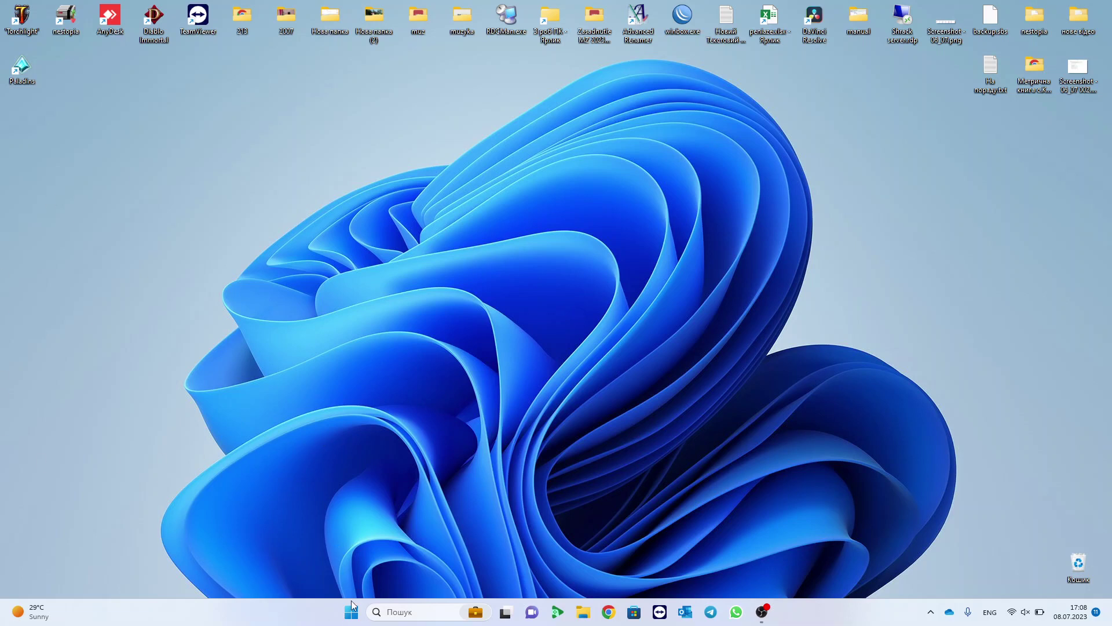
Step: Open Windows Settings and go to the startup apps page "Завантаження" in the "Програми" category
right_click(356, 621)
key("Escape")
left_click(355, 619)
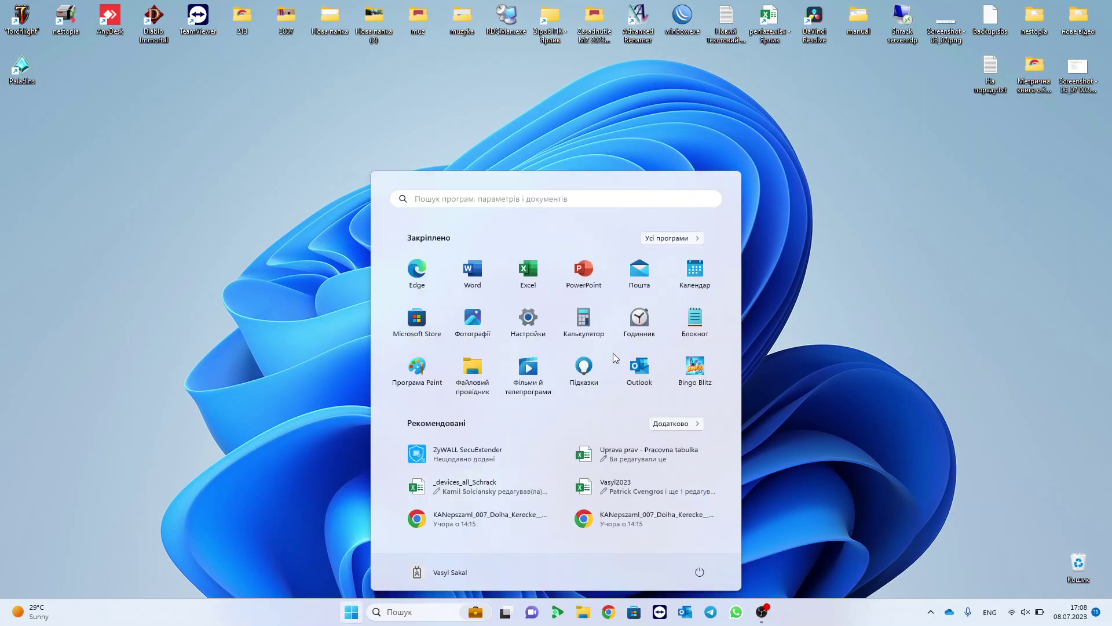
left_click(526, 326)
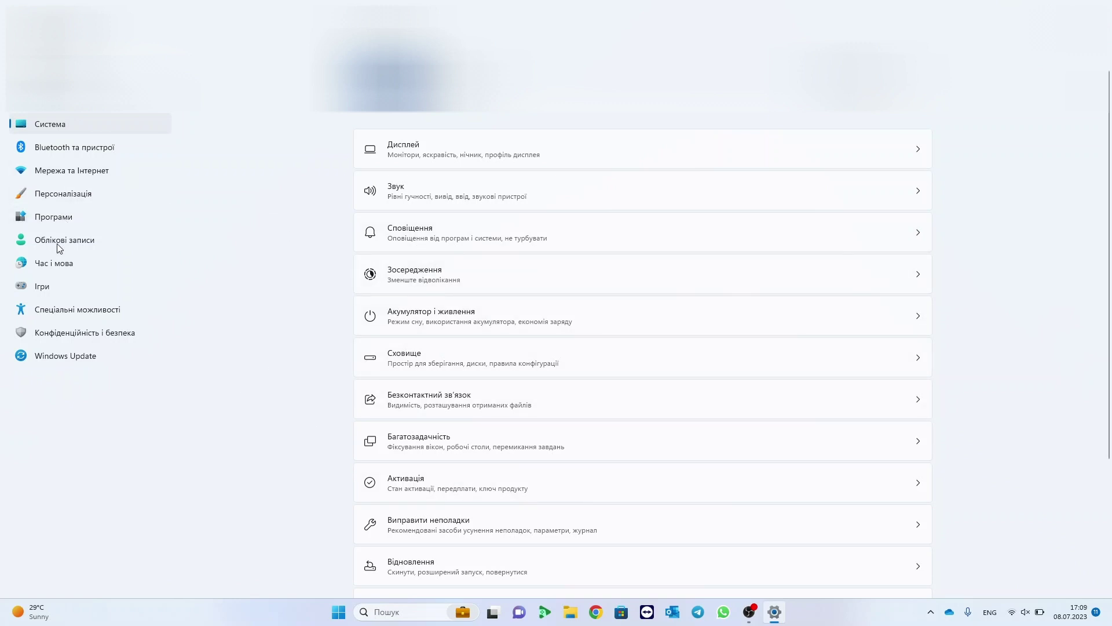
left_click(59, 221)
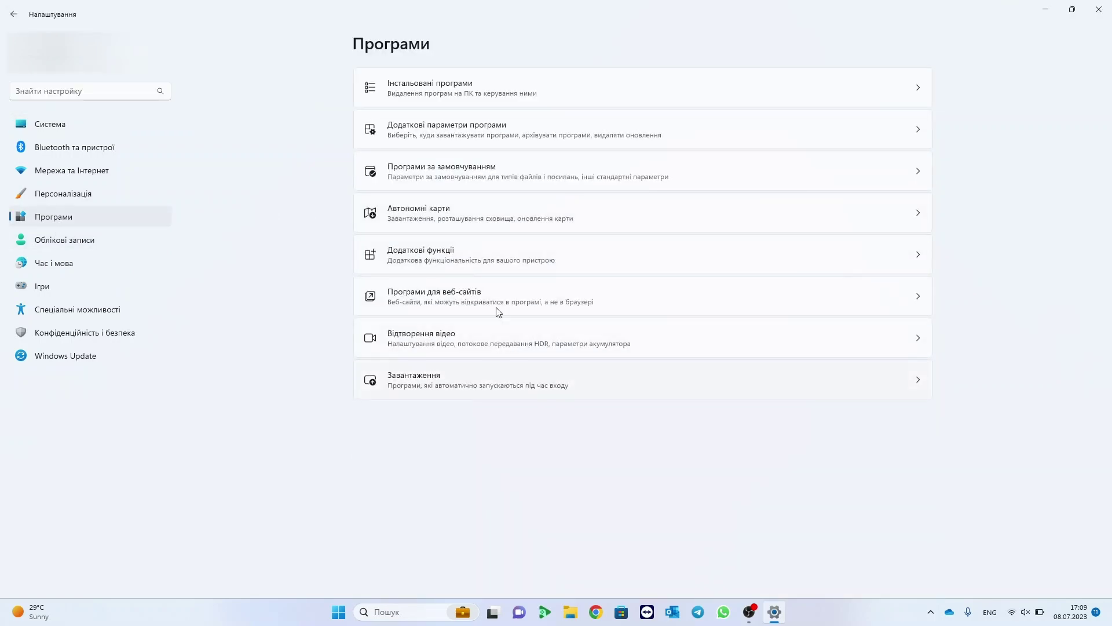
left_click(483, 390)
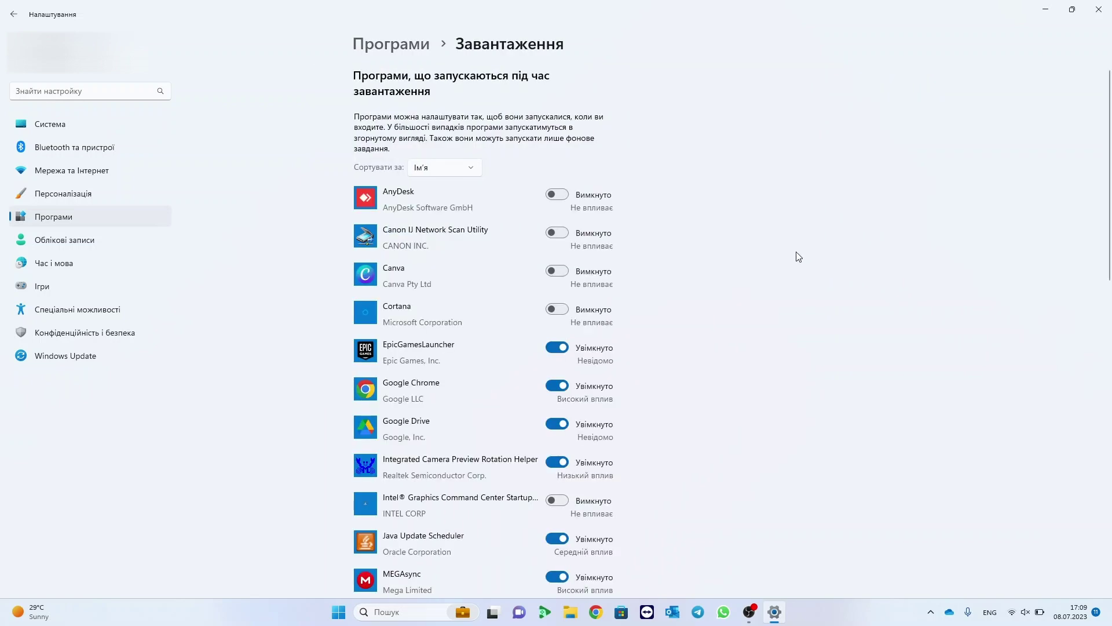
Step: Look through the startup apps list, turn on Cortana's launch at sign-in and turn it off again
scroll(793, 256, "down", 2)
scroll(793, 256, "up", 2)
scroll(793, 256, "down", 3)
scroll(793, 256, "down", 8)
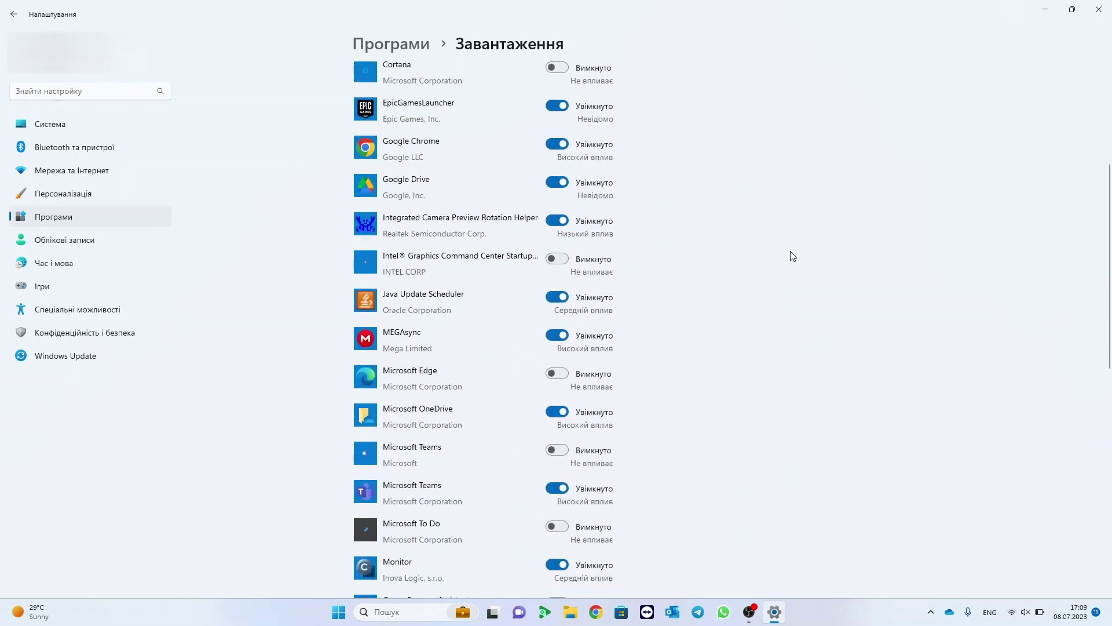
scroll(792, 256, "down", 3)
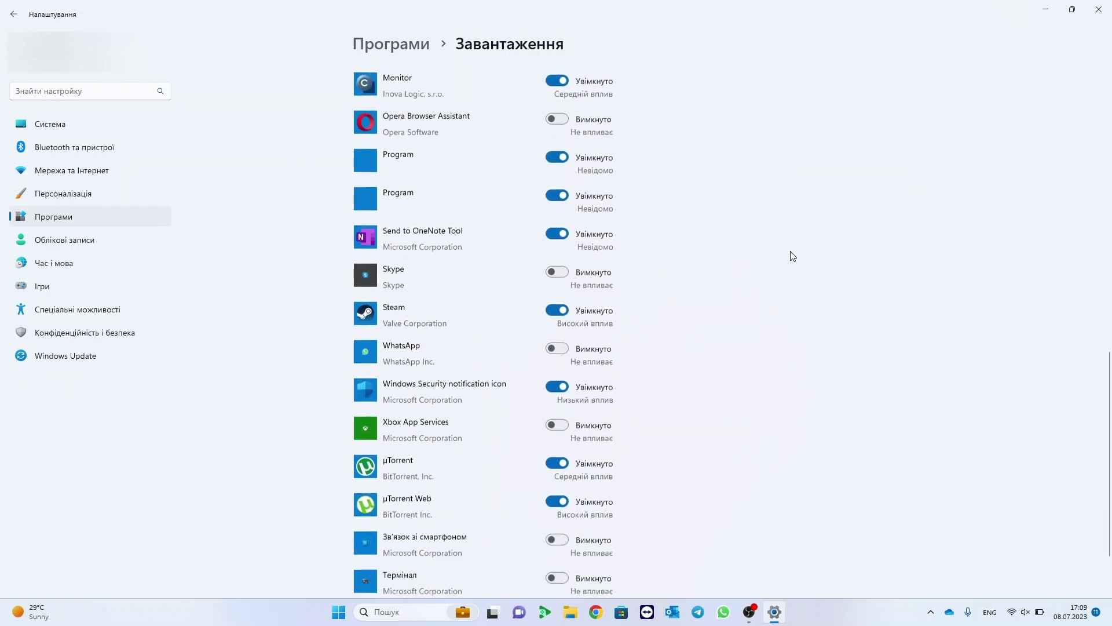
scroll(793, 256, "up", 14)
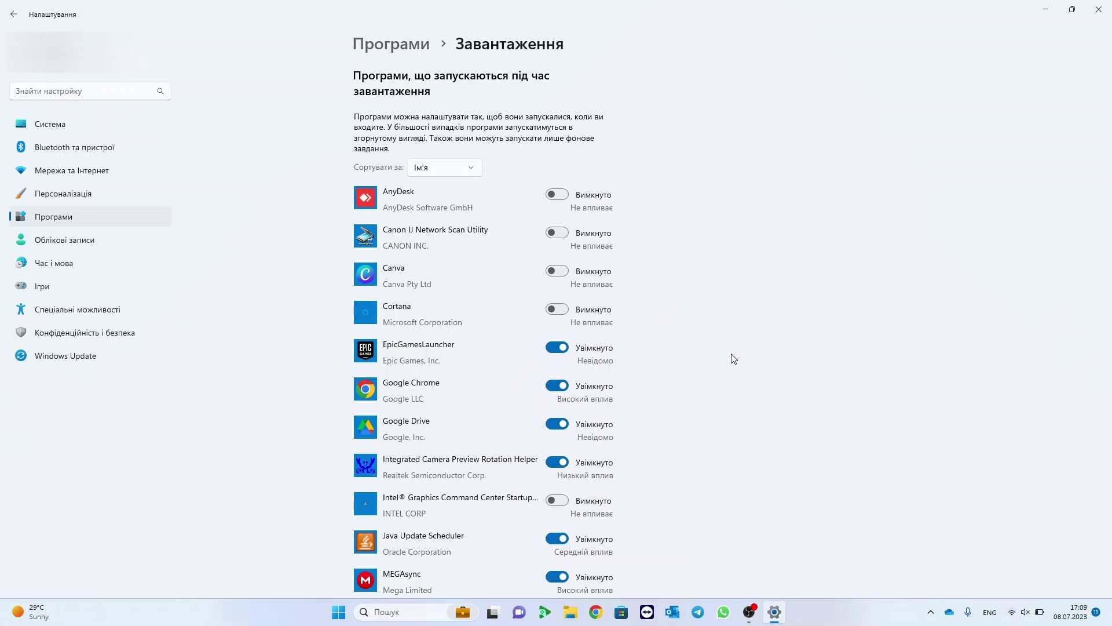
left_click(561, 311)
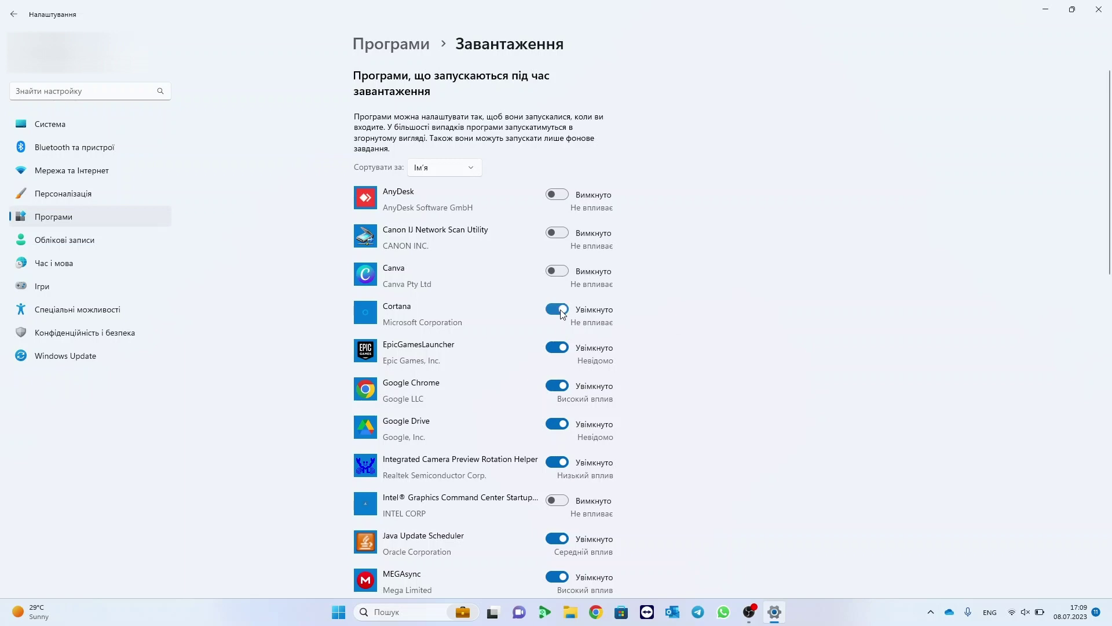
left_click(560, 311)
Step: Review the startup impact of the listed apps, turn off Google Chrome's launch at sign-in and turn it back on
scroll(461, 376, "down", 4)
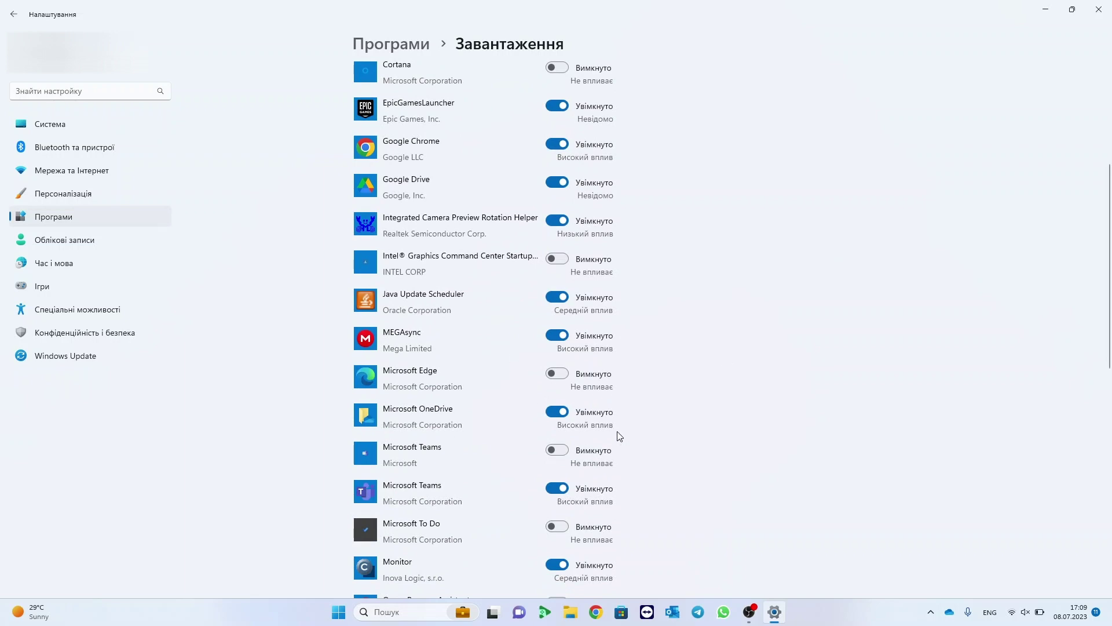
scroll(420, 269, "down", 3)
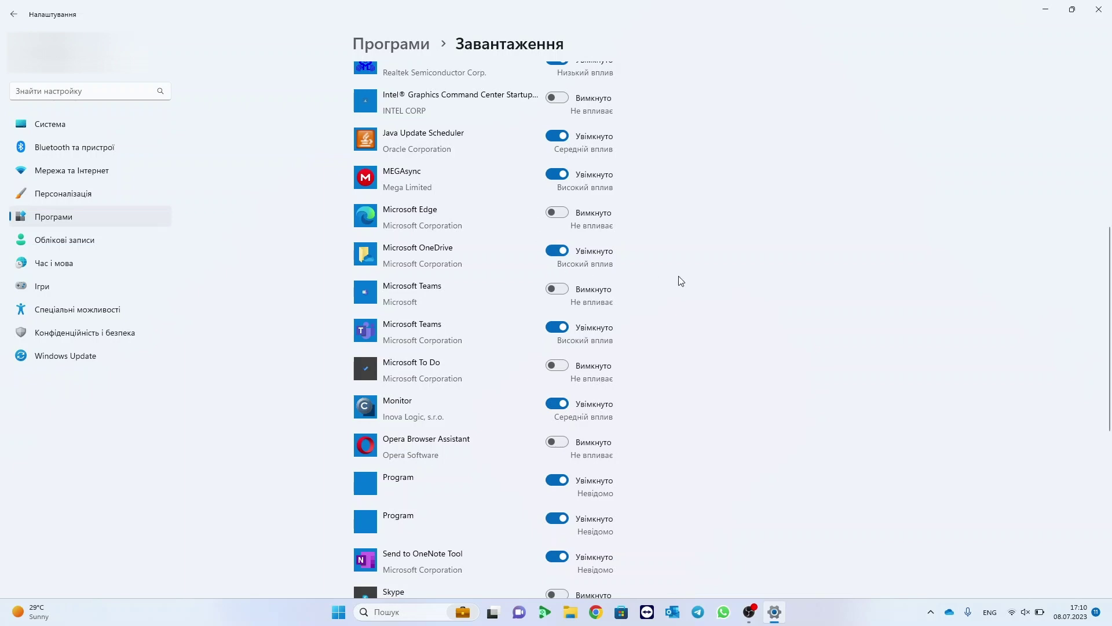
scroll(666, 241, "down", 3)
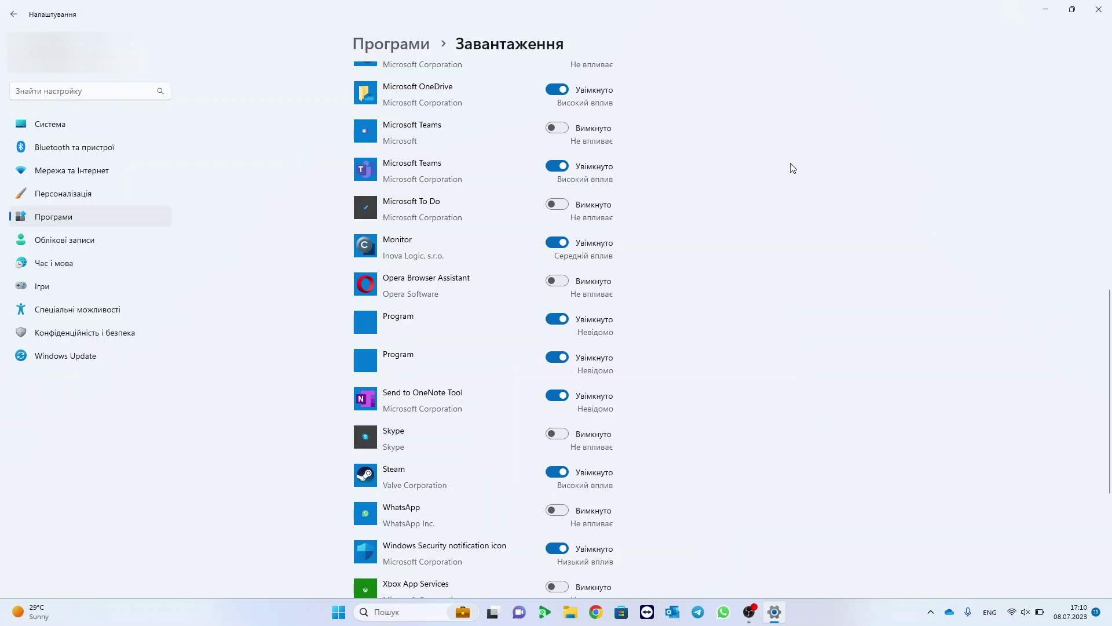
scroll(755, 184, "down", 5)
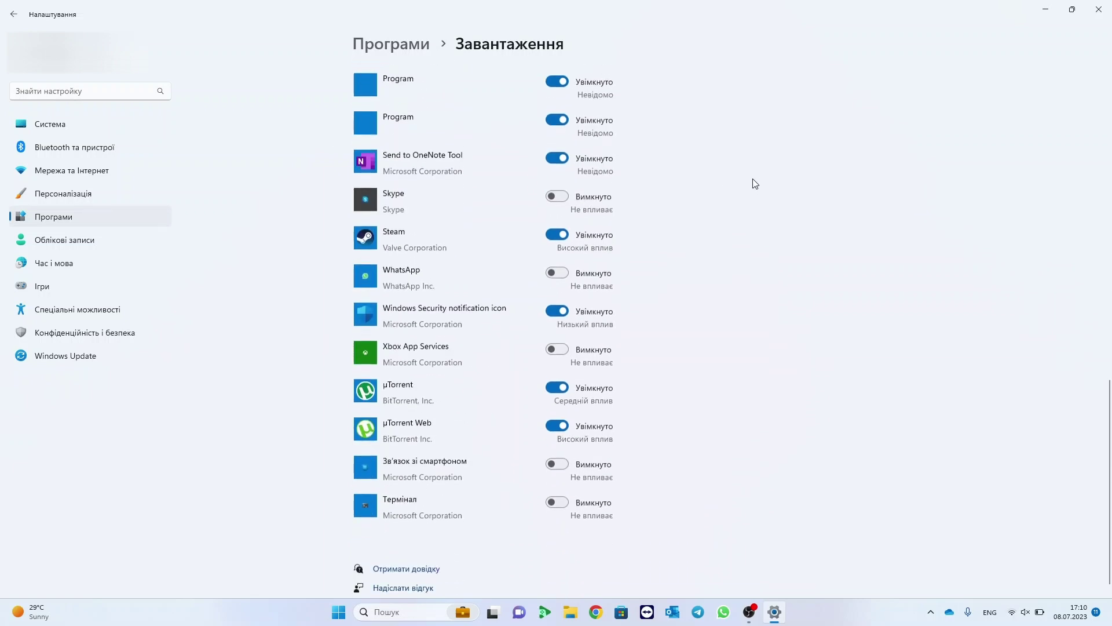
scroll(517, 291, "up", 5)
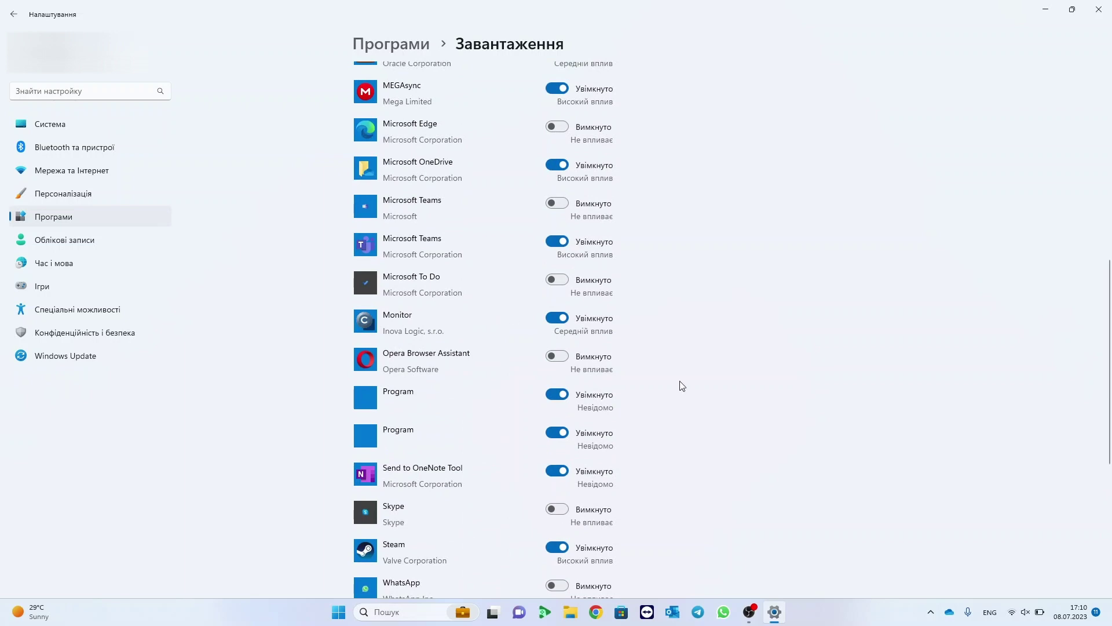
scroll(671, 384, "up", 4)
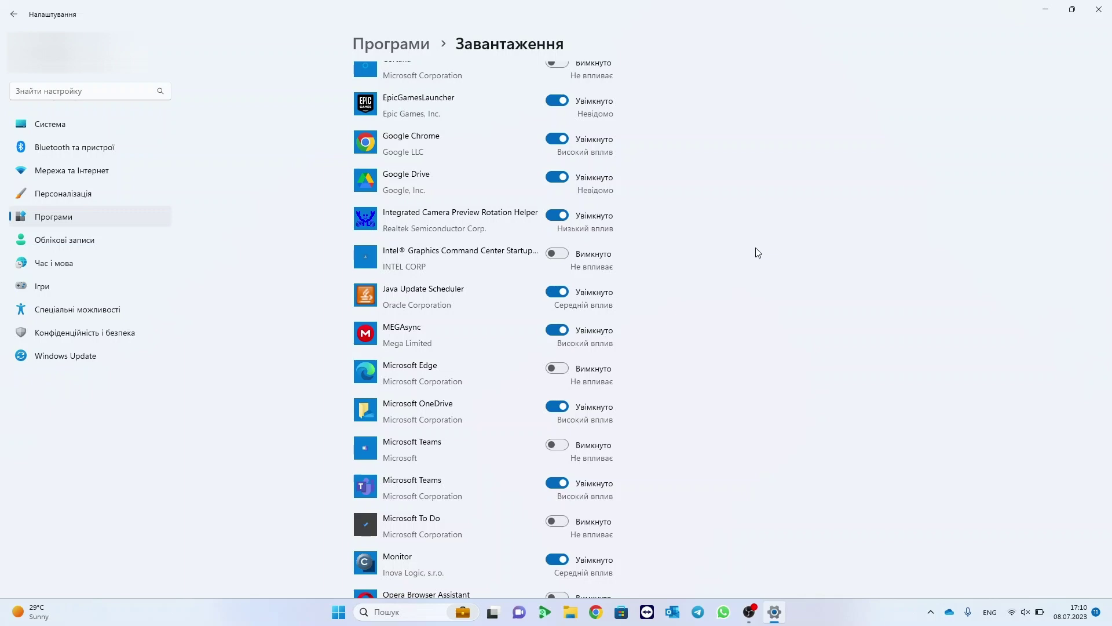
scroll(753, 254, "up", 4)
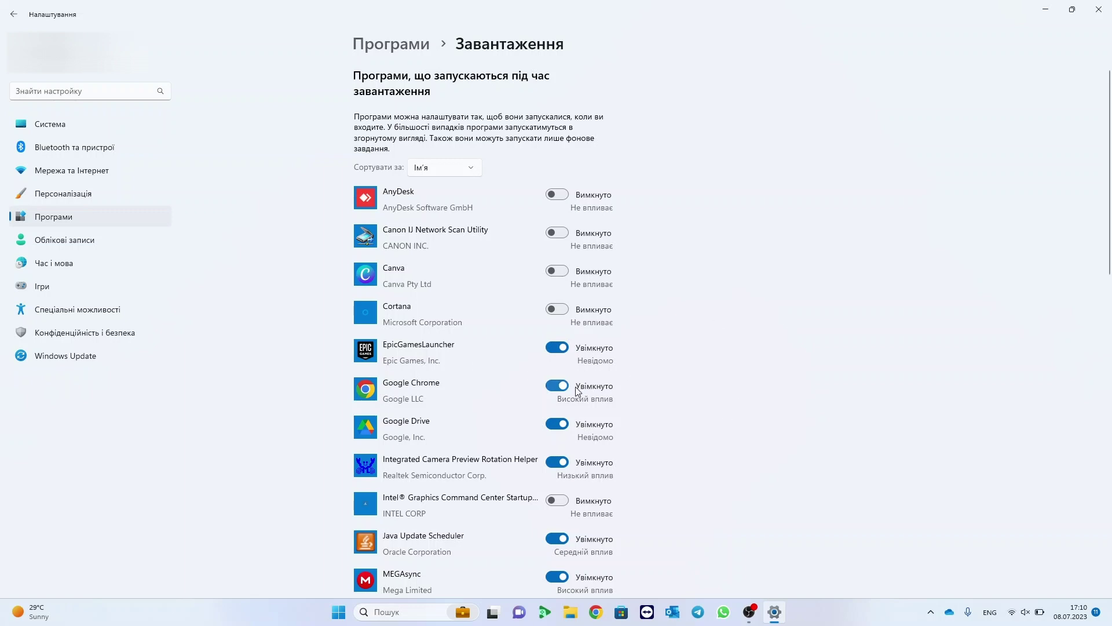
left_click(558, 386)
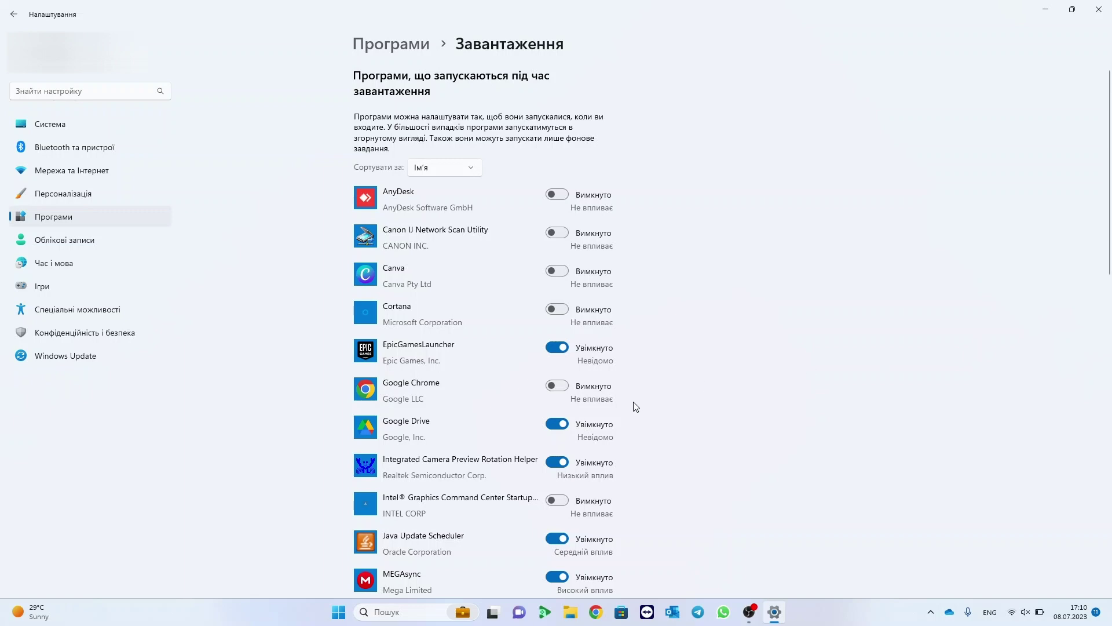
left_click(566, 386)
Step: Look over the startup states from AnyDesk through Monitor and close the Settings window
scroll(905, 290, "down", 2)
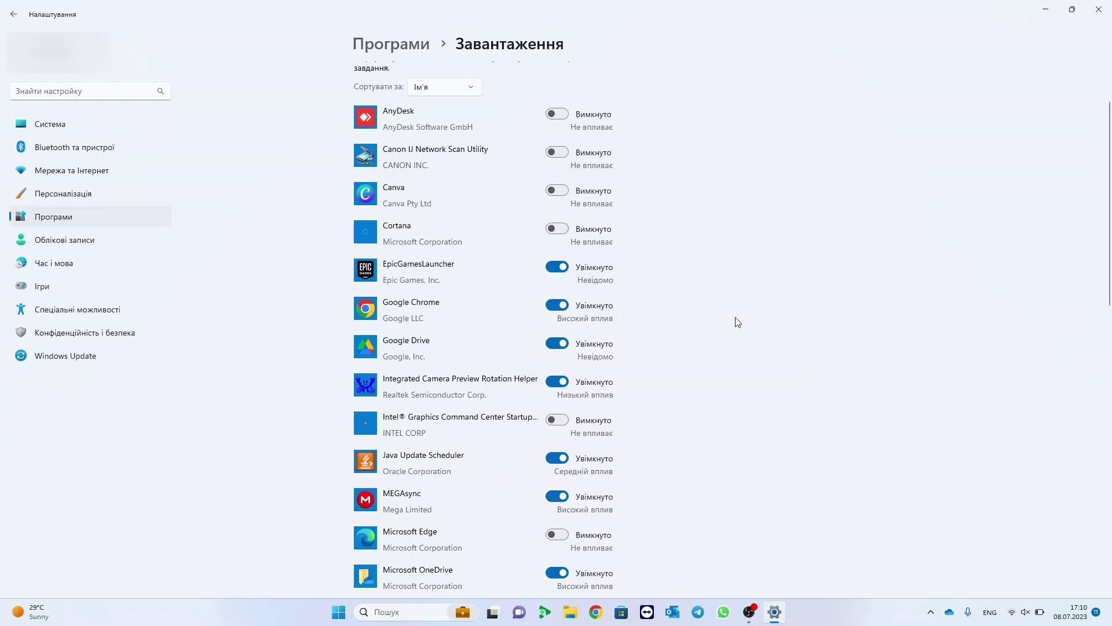
scroll(713, 311, "down", 1)
scroll(715, 312, "up", 1)
scroll(792, 309, "down", 1)
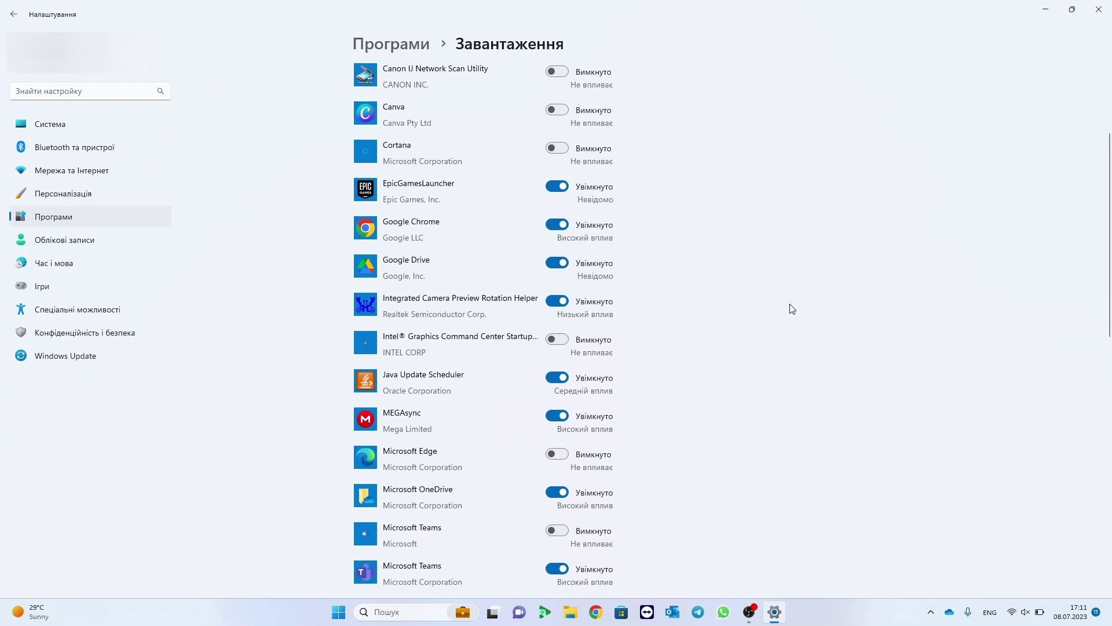
scroll(792, 308, "down", 1)
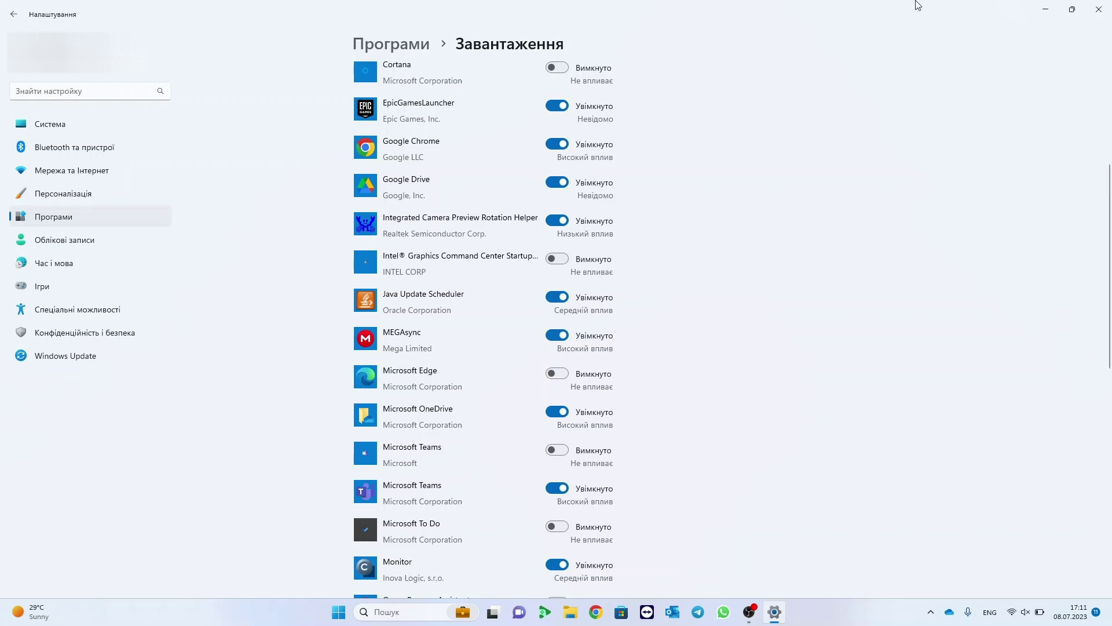
left_click(1099, 9)
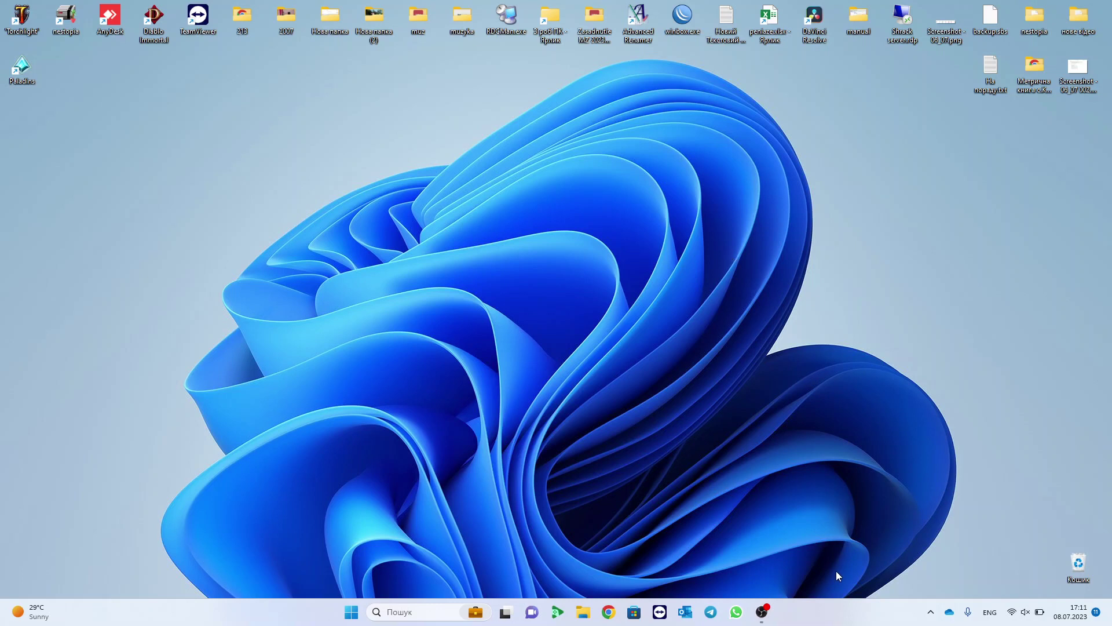
right_click(822, 624)
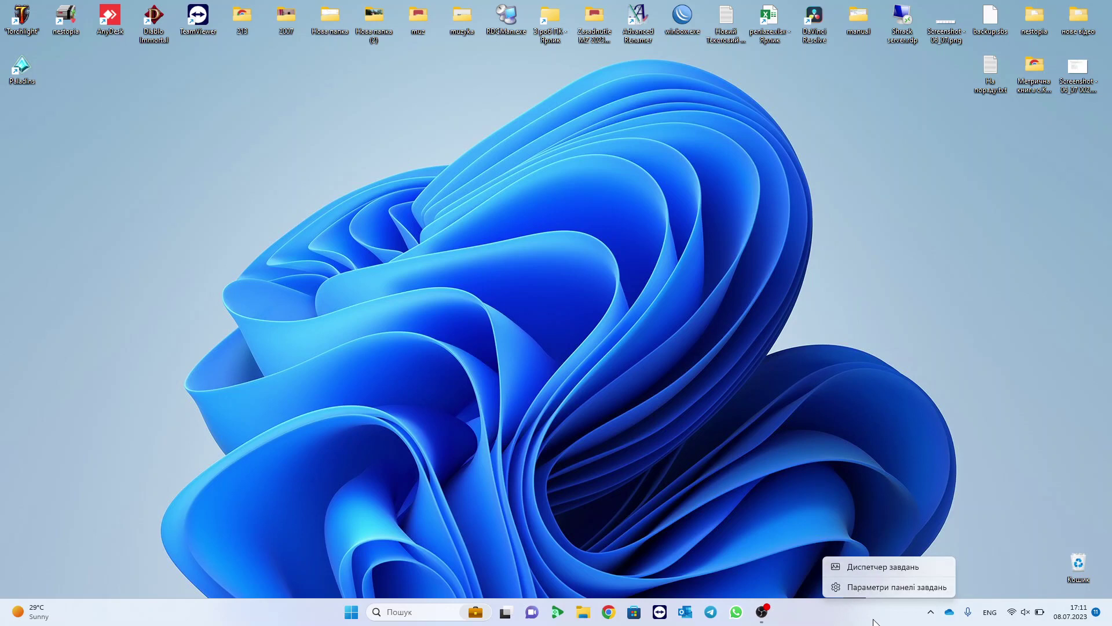
left_click(829, 621)
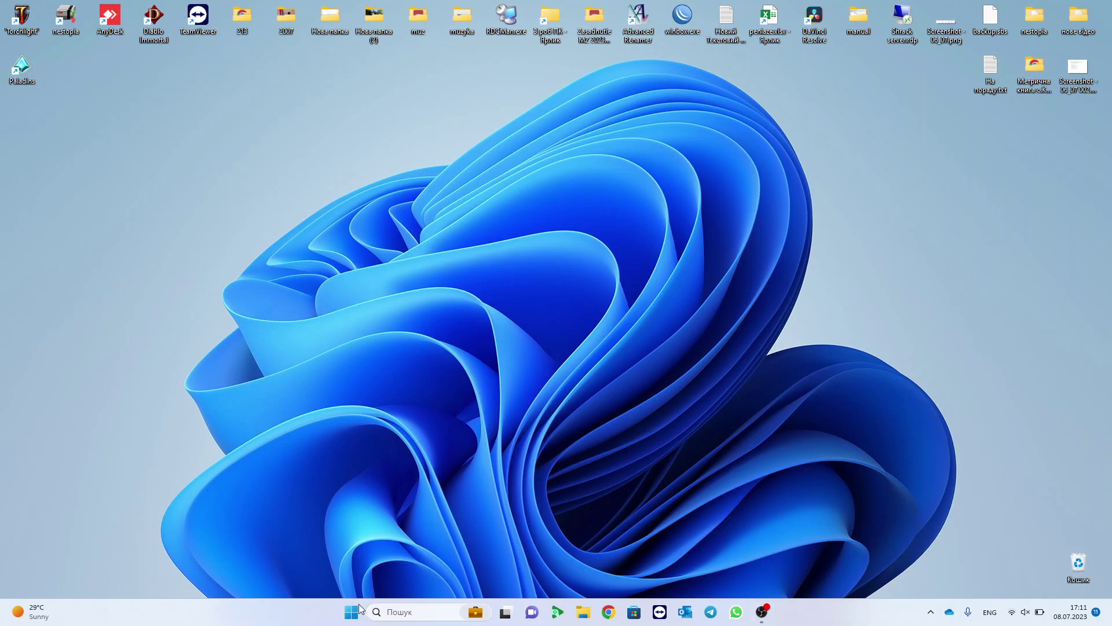
right_click(847, 619)
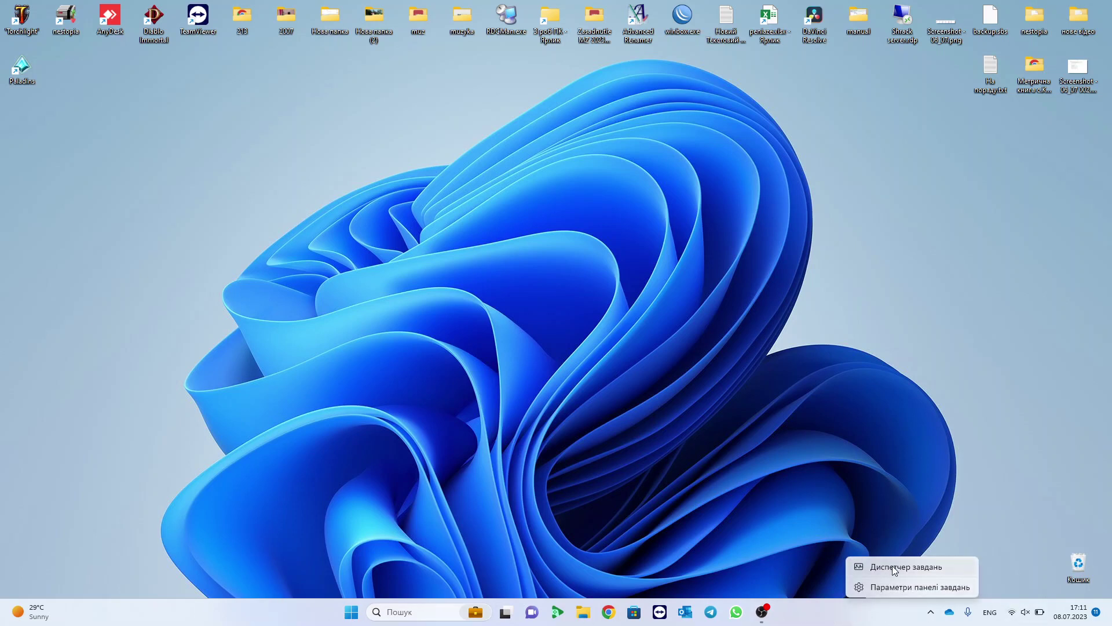
left_click(825, 618)
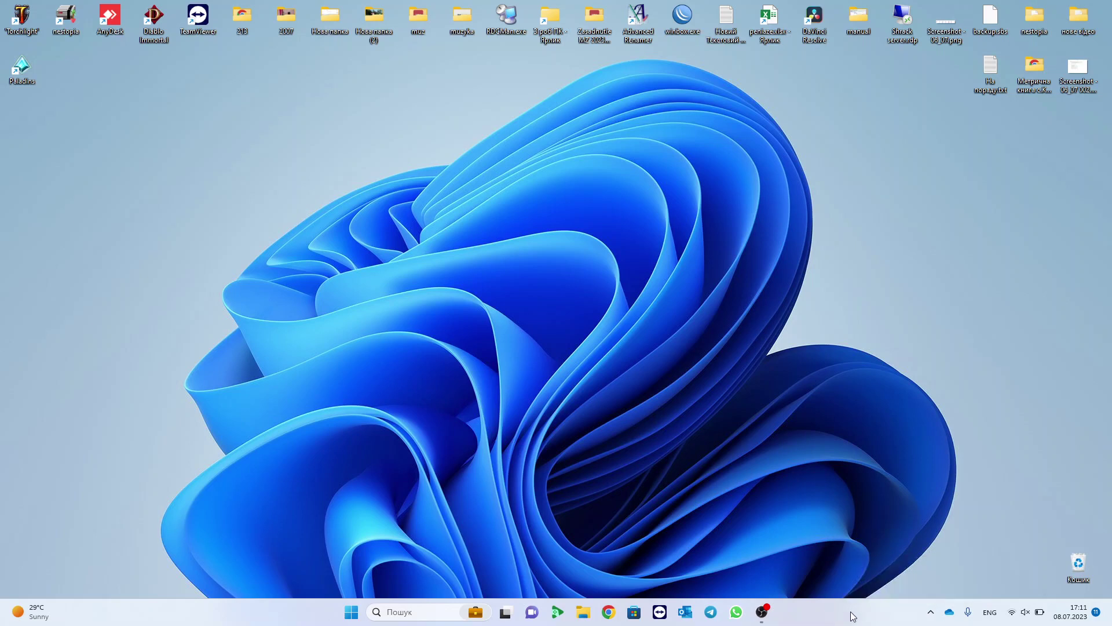
Step: Open Task Manager ("Диспетчер завдань") and show its list of automatically started programs
right_click(850, 617)
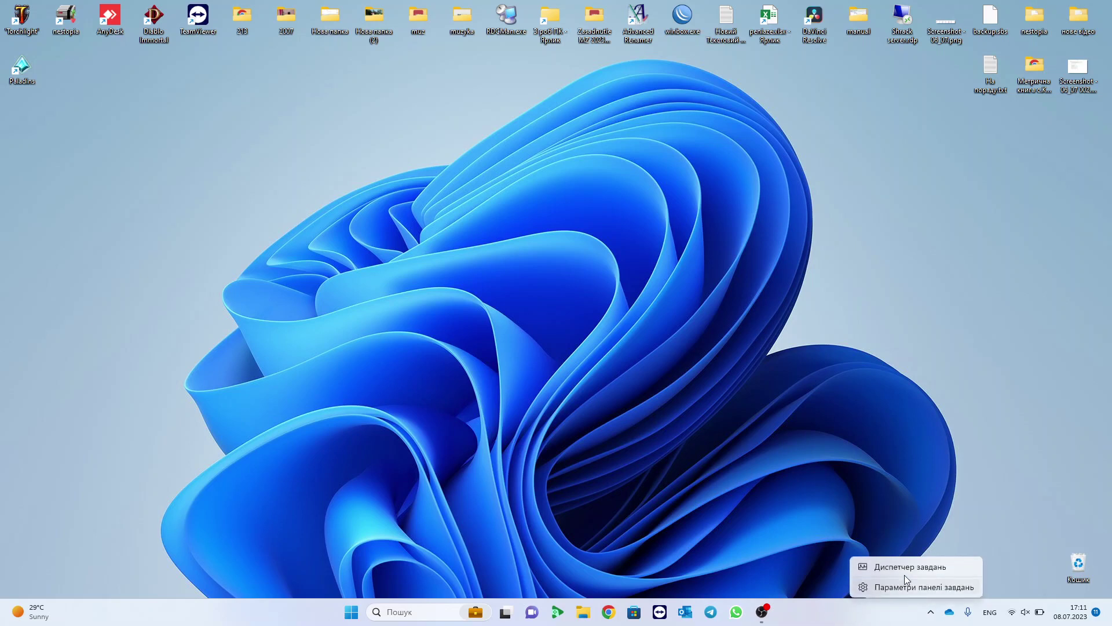
left_click(694, 327)
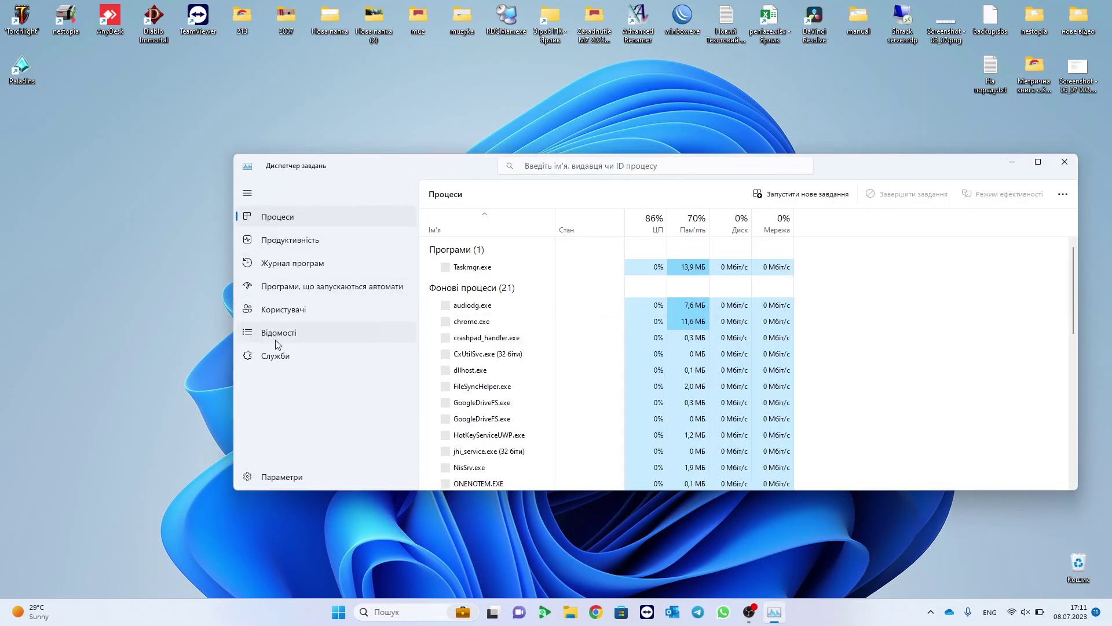
left_click(379, 287)
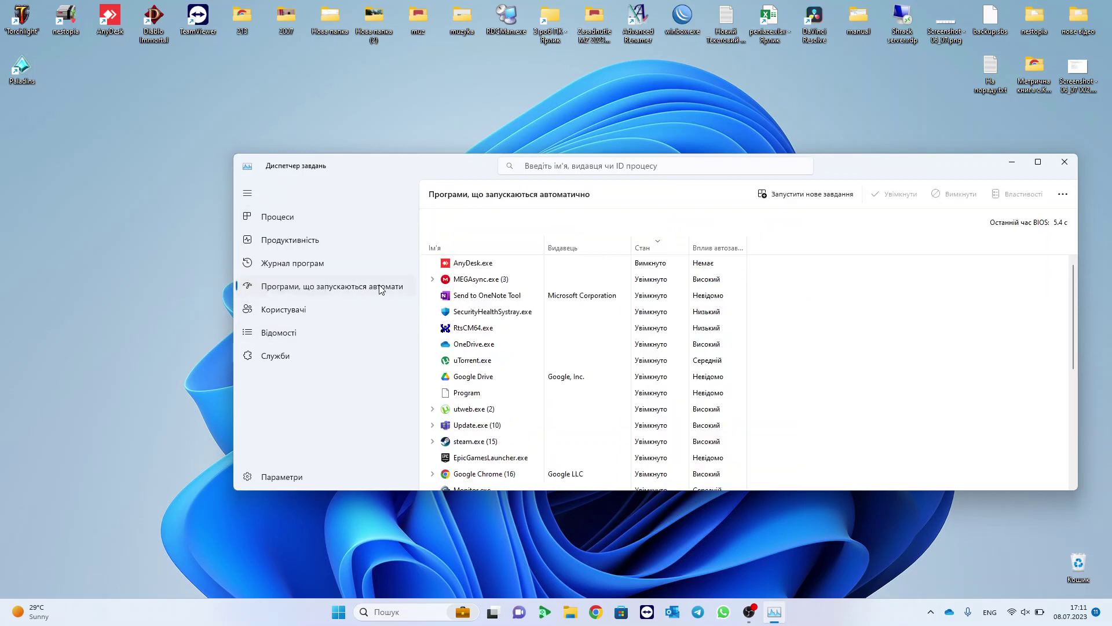
Step: Widen the "Вплив автозавантаження" column in the maximized window and sort the startup programs by it, highest impact first
scroll(670, 345, "down", 1)
scroll(671, 345, "down", 6)
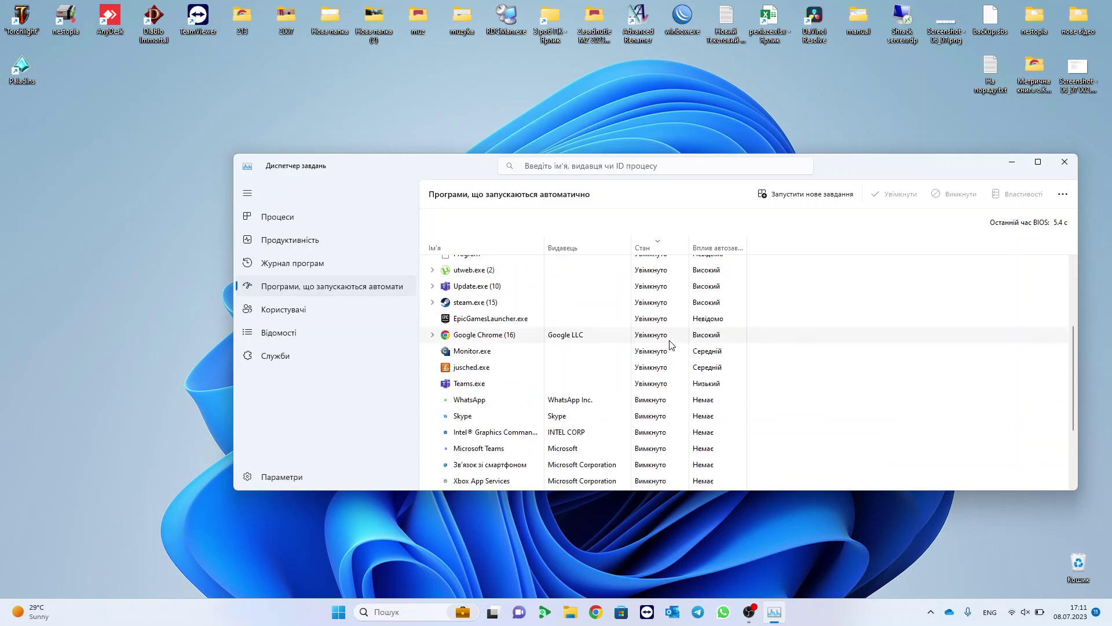
scroll(637, 402, "up", 7)
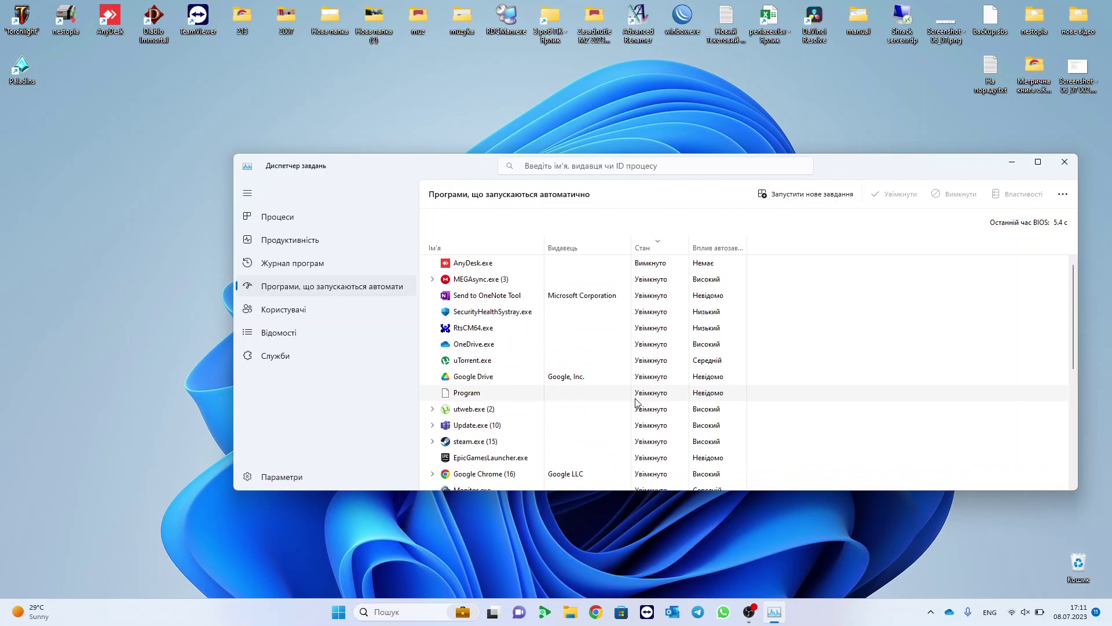
left_click(1038, 162)
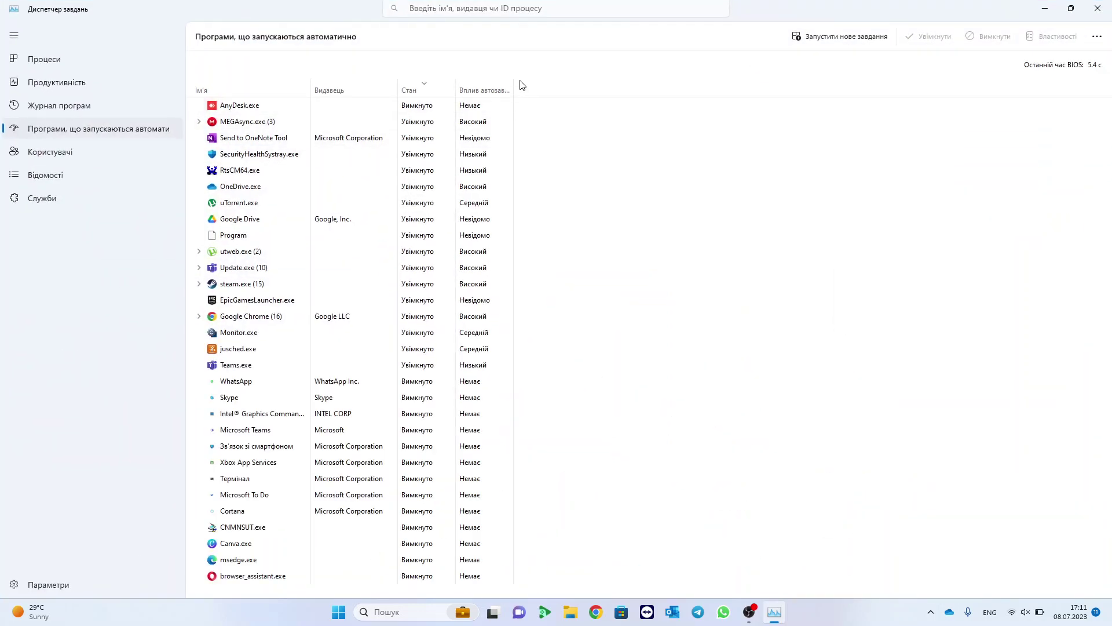
left_click_drag(513, 88, 568, 88)
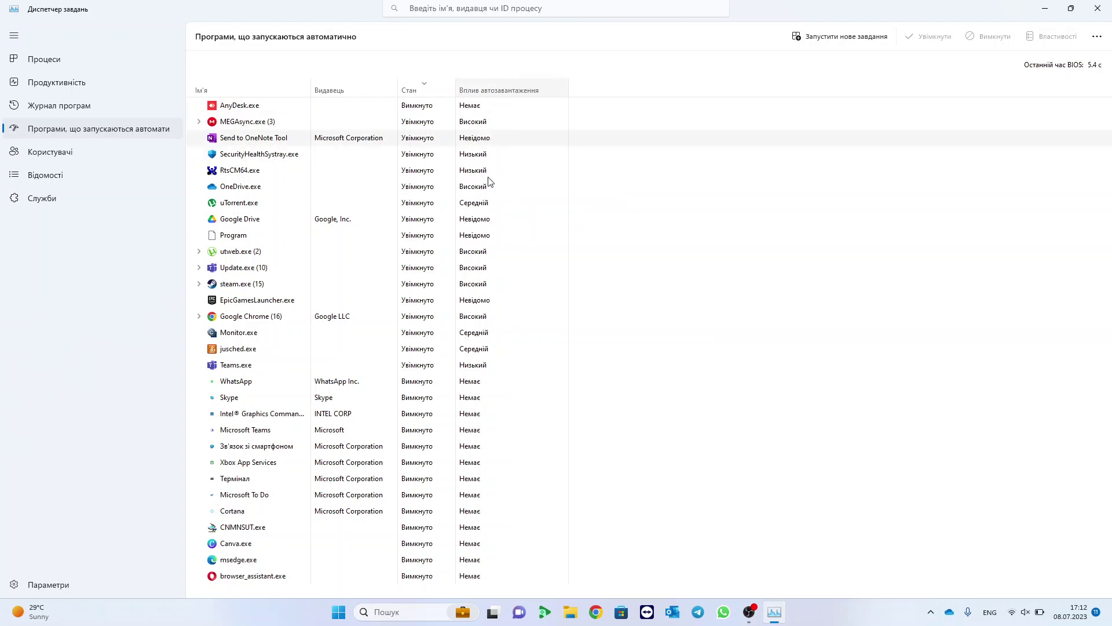
left_click(499, 92)
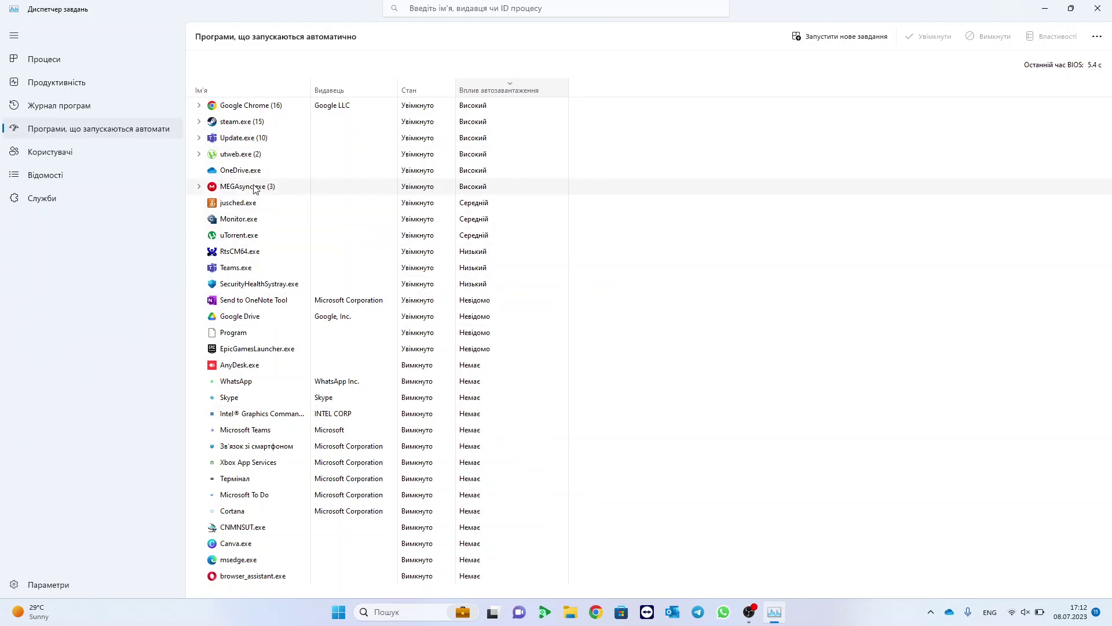
Step: Select jusched.exe and then CNMNSUT.exe in the startup programs list, and open the file location of CNMNSUT.exe
left_click(264, 207)
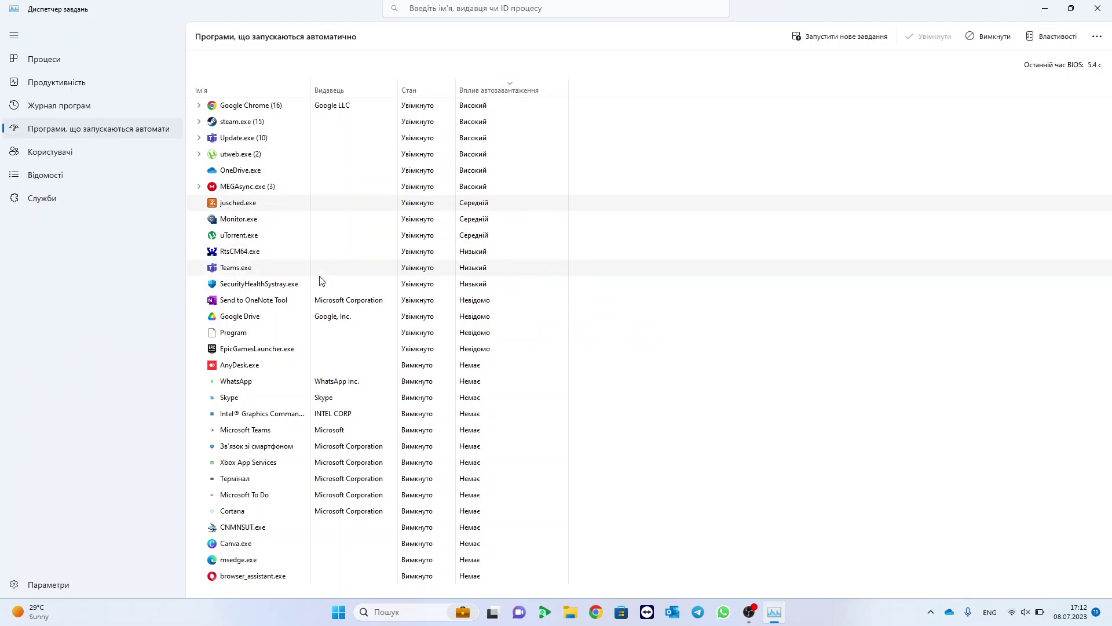
left_click(227, 512)
left_click(228, 533)
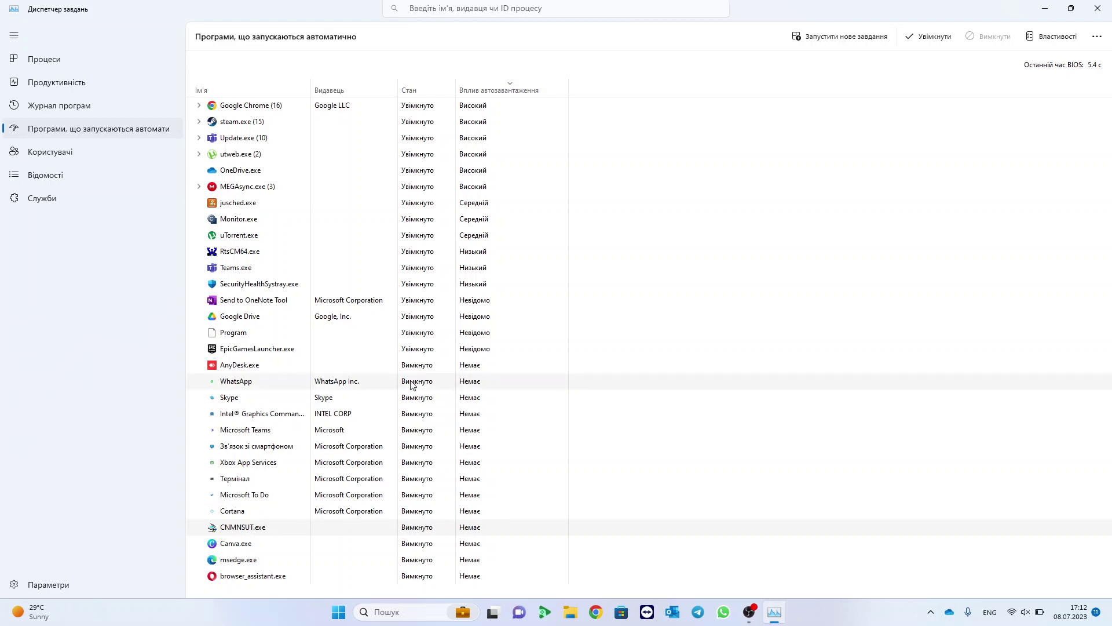
right_click(259, 533)
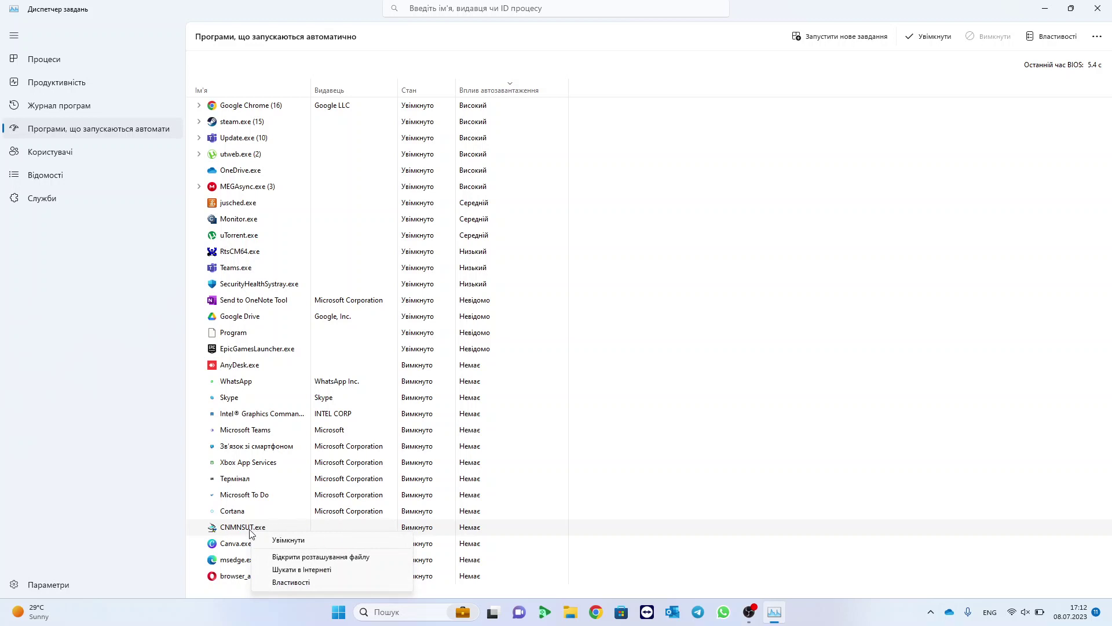
left_click(303, 558)
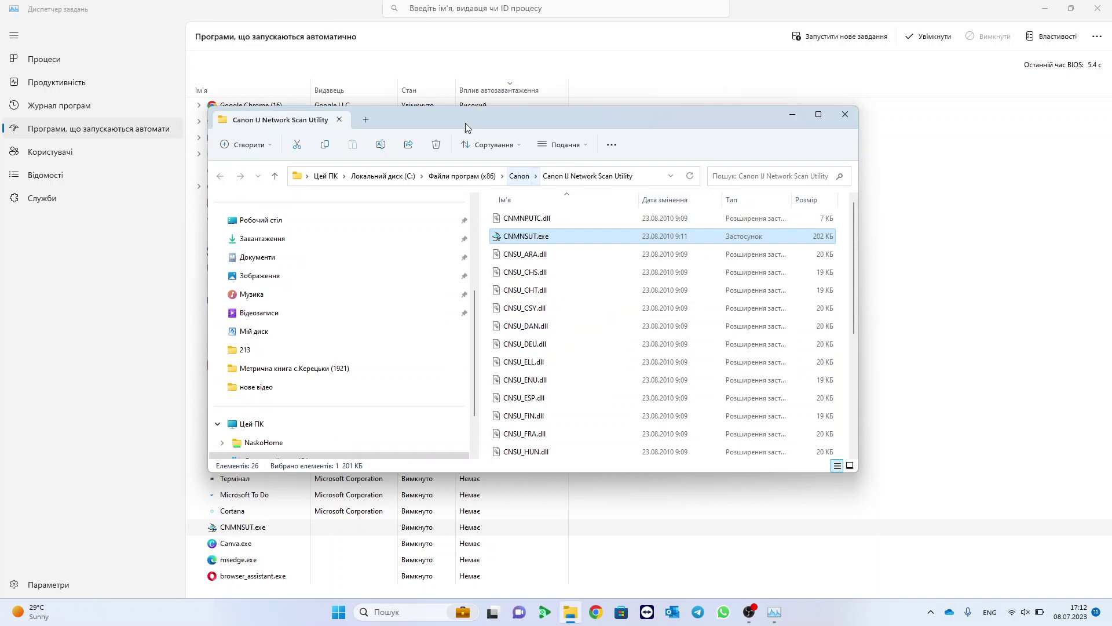
Step: Examine CNMNSUT.exe in the Canon IJ Network Scan Utility folder, then close the folder window and Task Manager
left_click(585, 327)
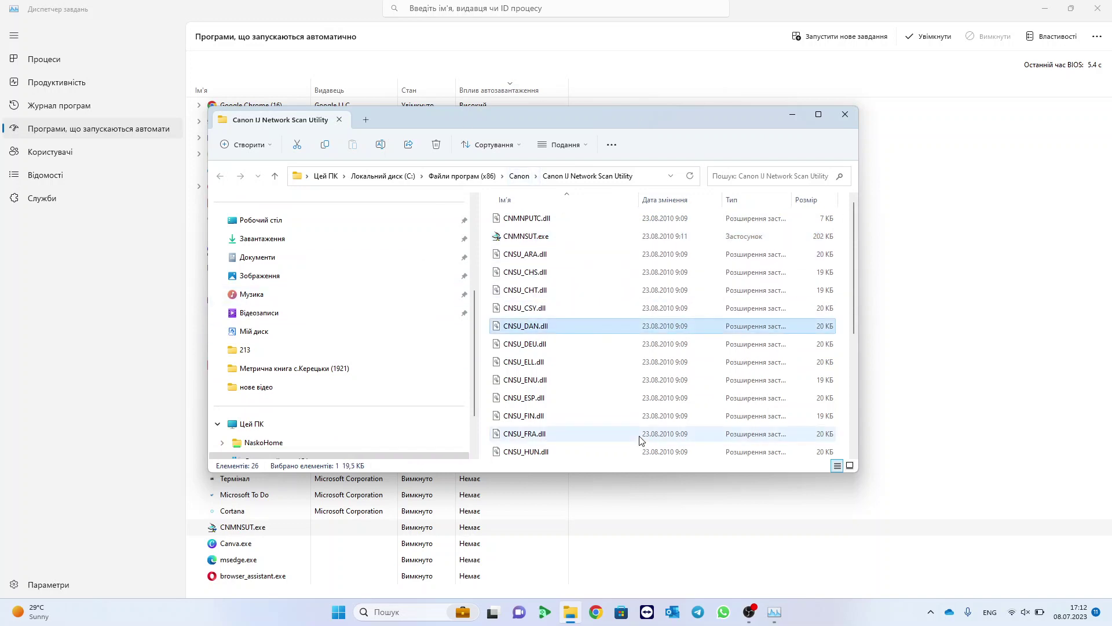
left_click(587, 235)
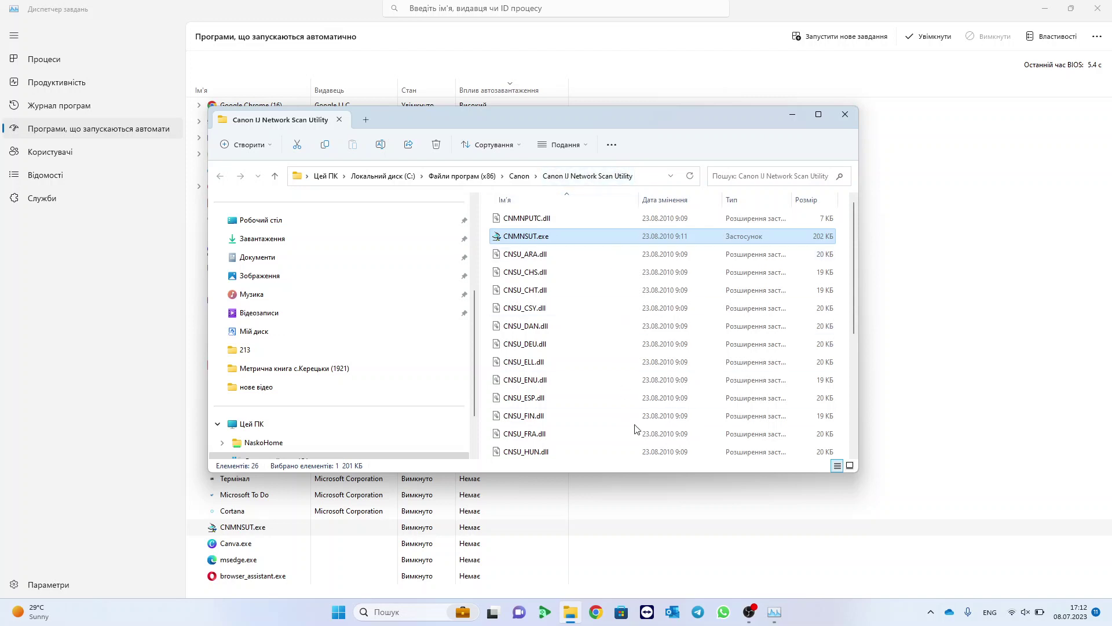
left_click(845, 117)
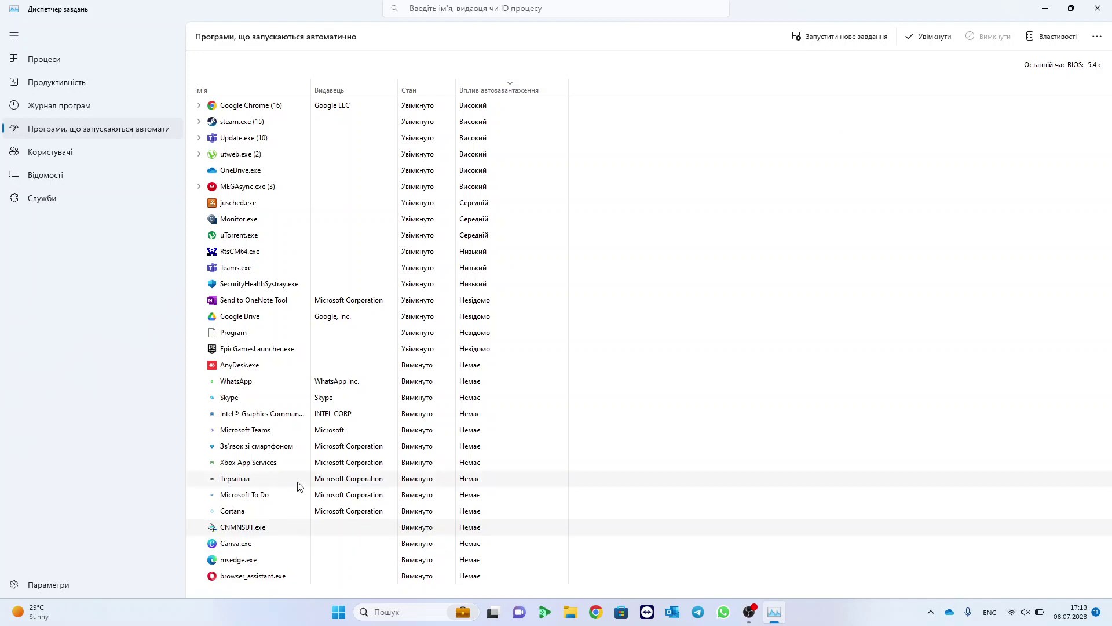
key("alt+F4")
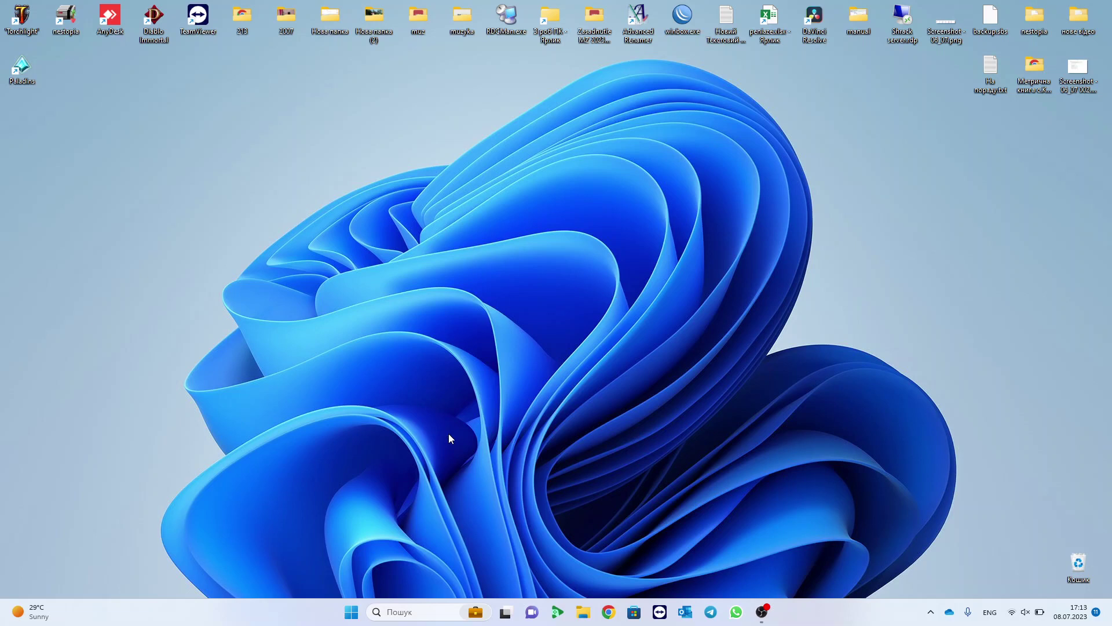
Step: Open the user's startup folder by running the command shell:startup from the Run dialog
key("super+r")
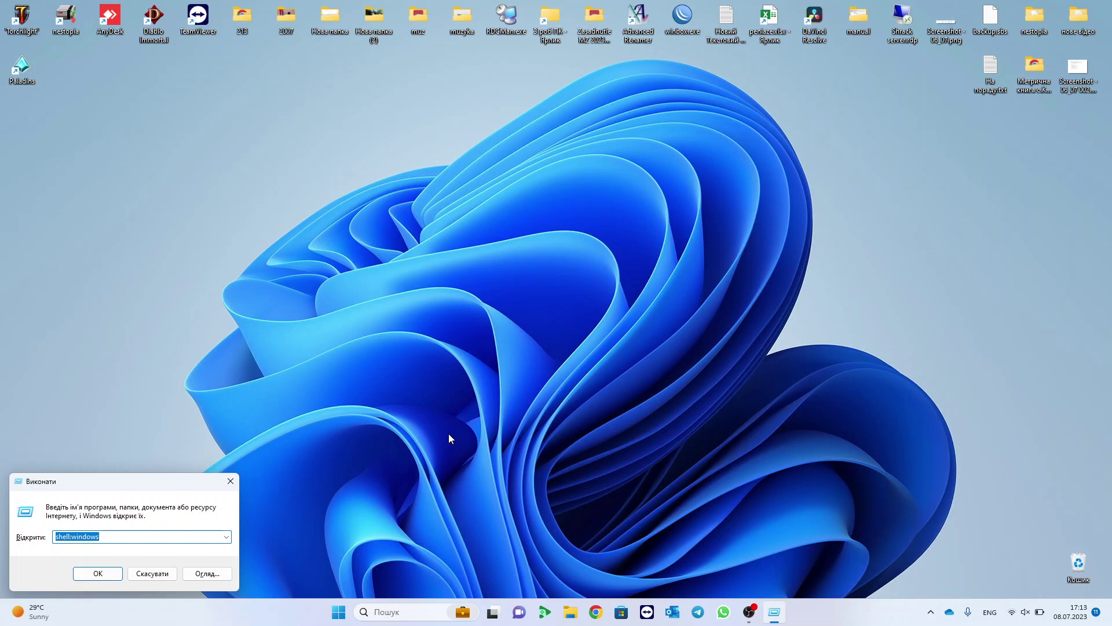
left_click(90, 536)
left_click_drag(101, 537, 20, 544)
left_click(118, 540)
key("BackSpace")
key("BackSpace")
key("BackSpace")
key("BackSpace")
key("BackSpace")
key("BackSpace")
key("BackSpace")
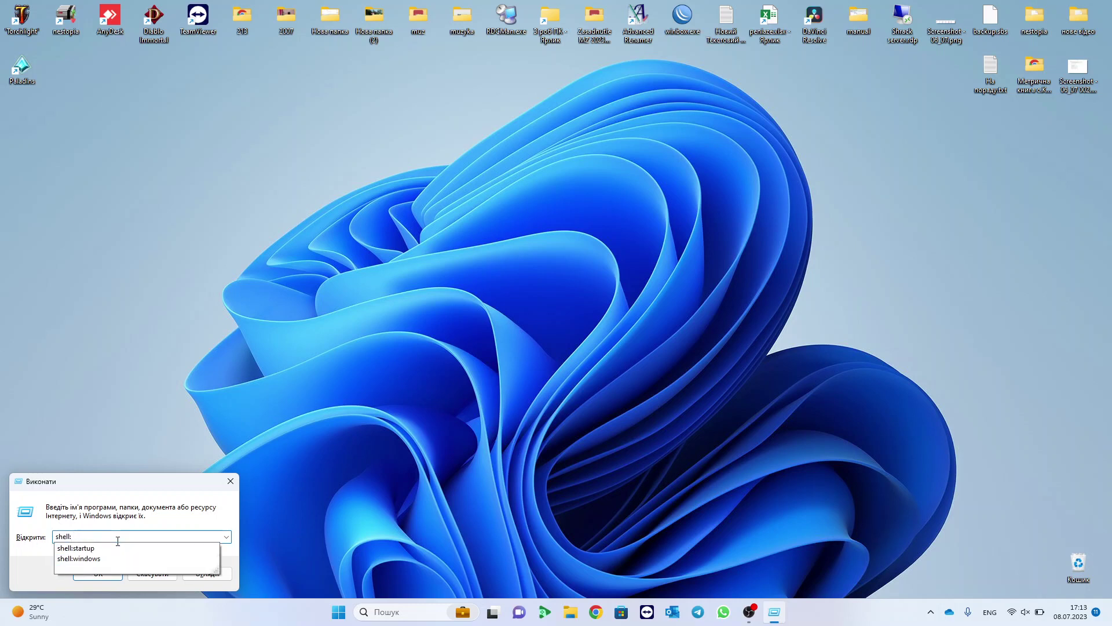
left_click(108, 548)
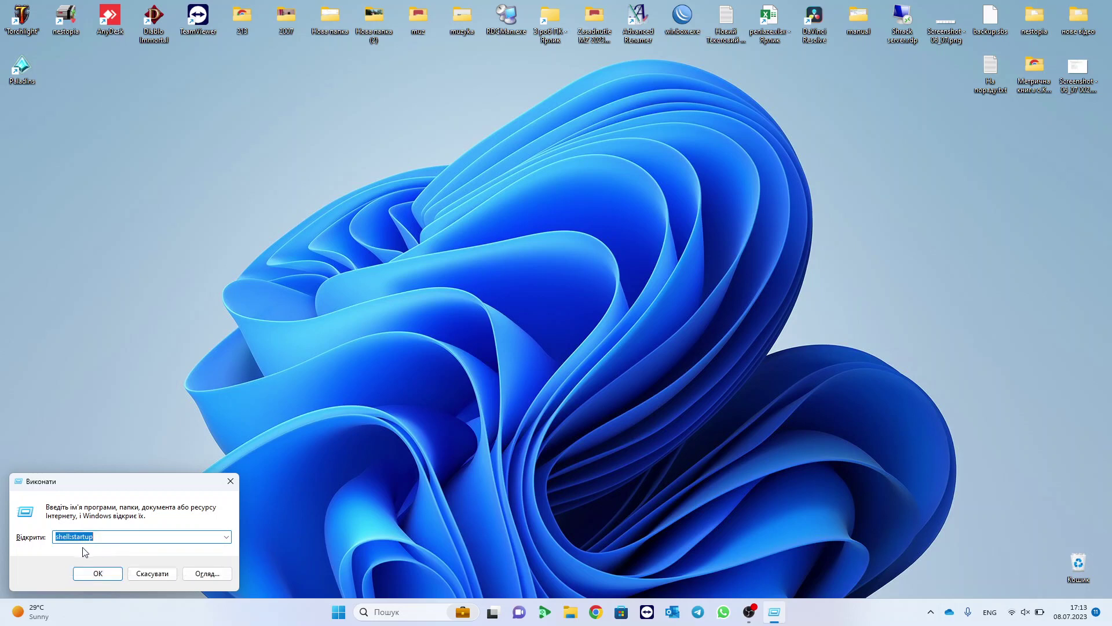
left_click(95, 535)
left_click_drag(98, 537, 56, 534)
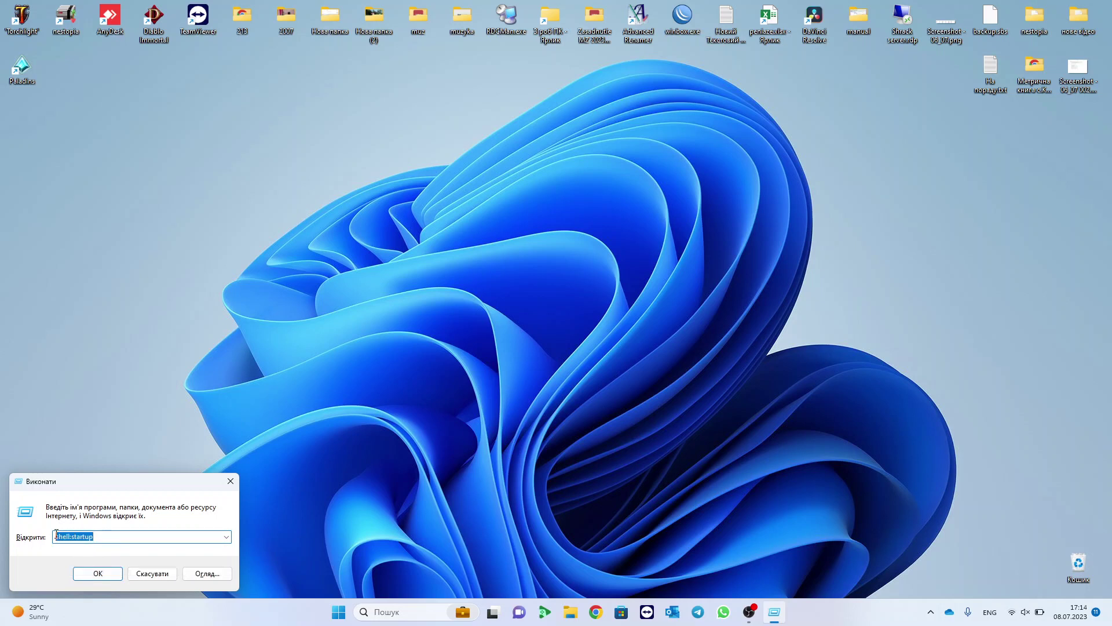
left_click(87, 570)
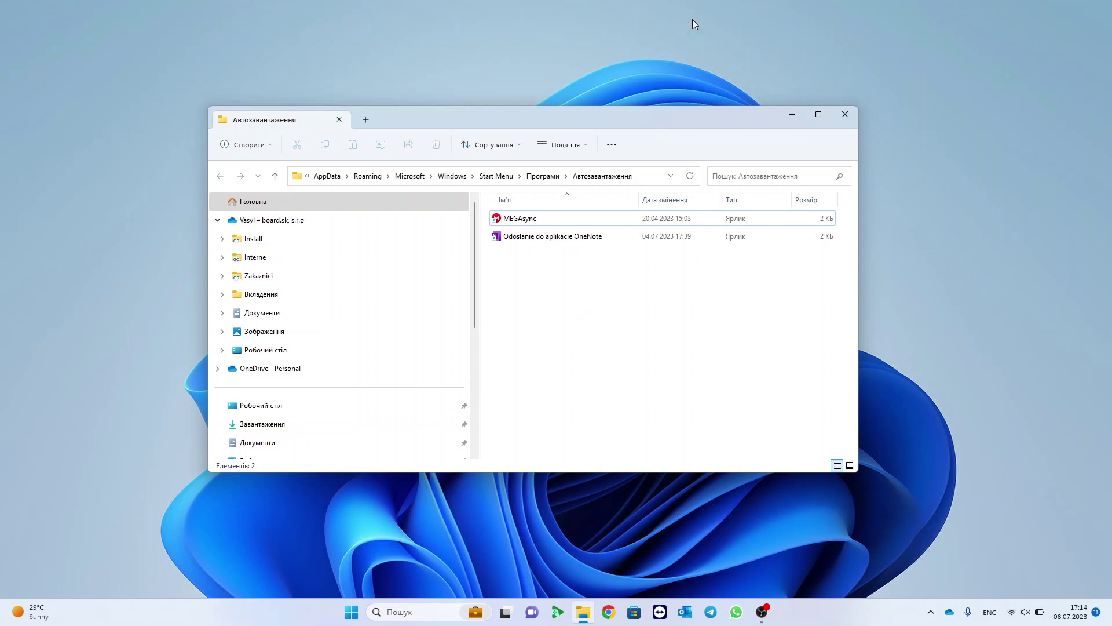
Step: Look over the shortcuts in the startup folder and close its window
right_click(694, 20)
left_click(661, 327)
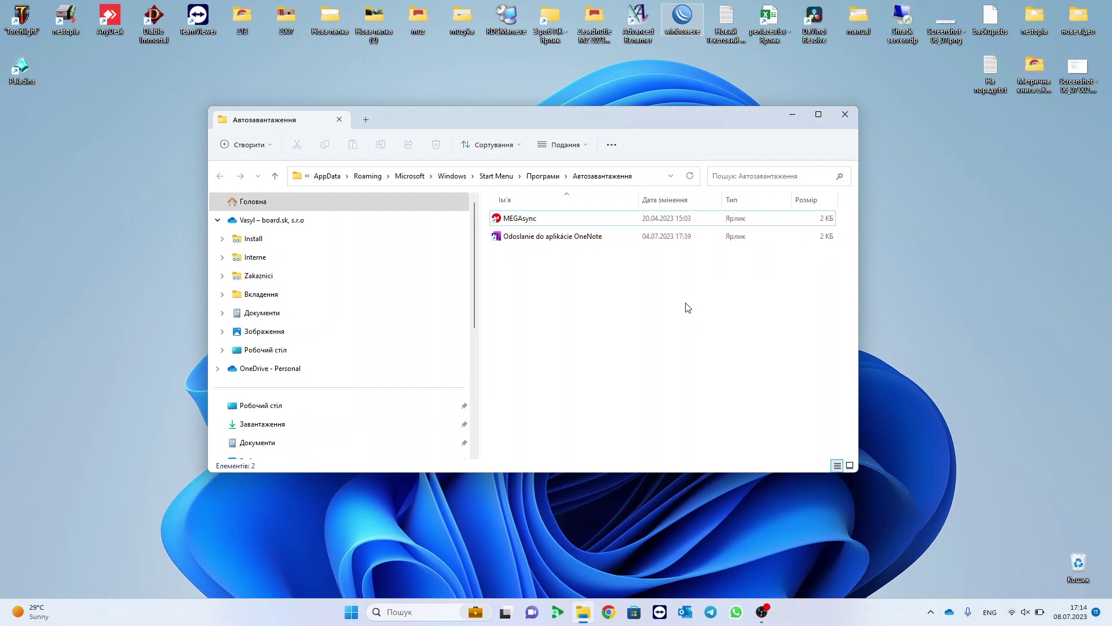
left_click(528, 250)
left_click(852, 116)
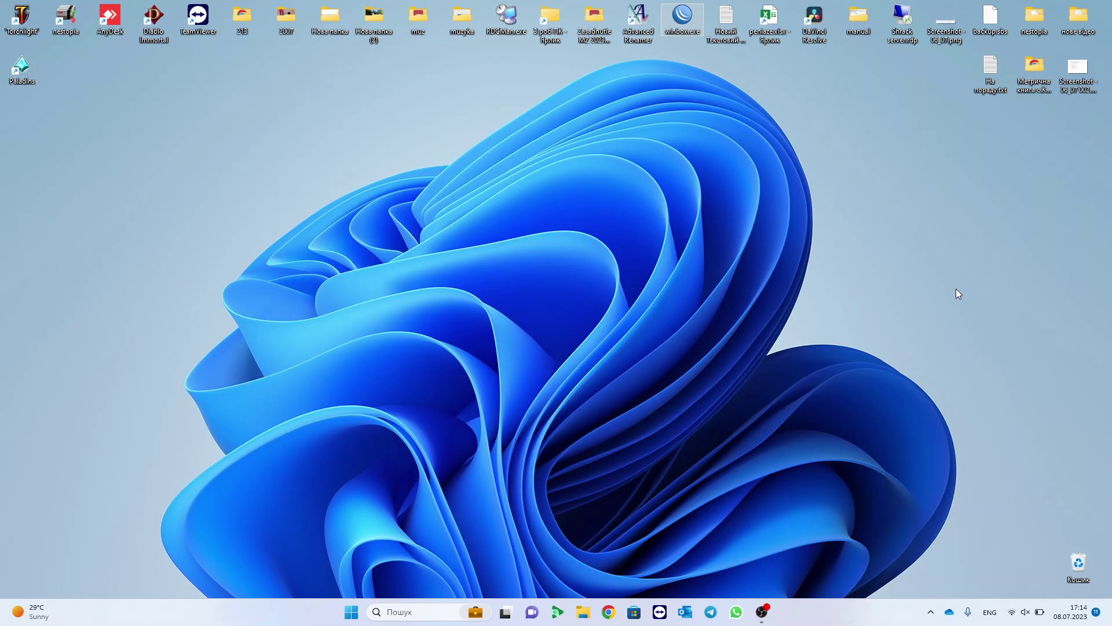